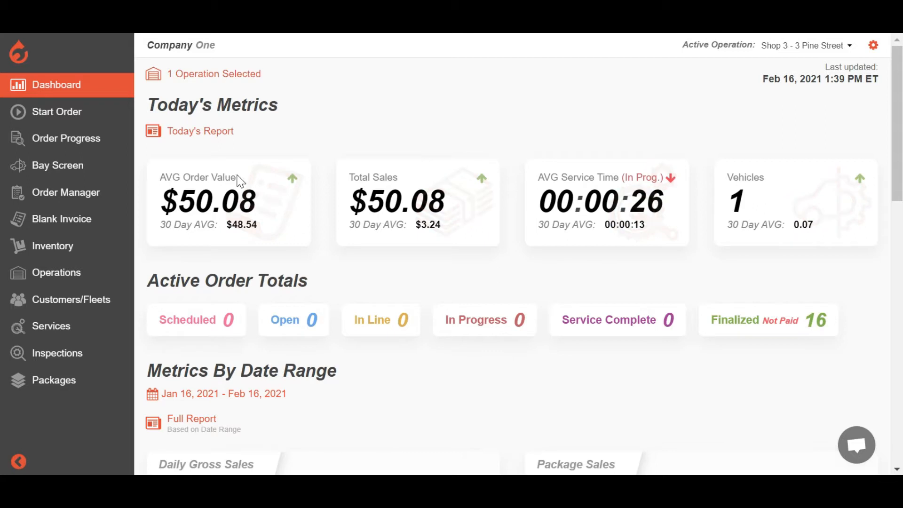
- Start a new order from the Customer/Fleet starting point, search customers by first name, and choose the third match
left_click(99, 111)
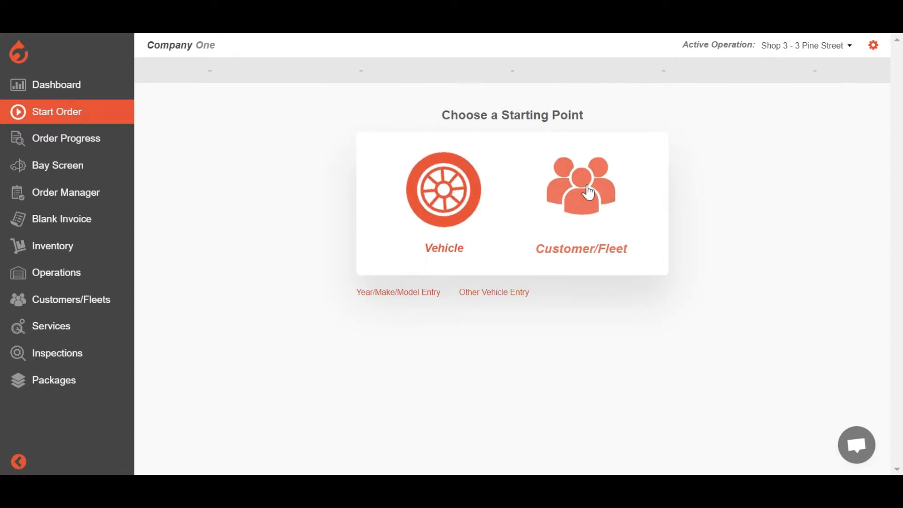
left_click(444, 188)
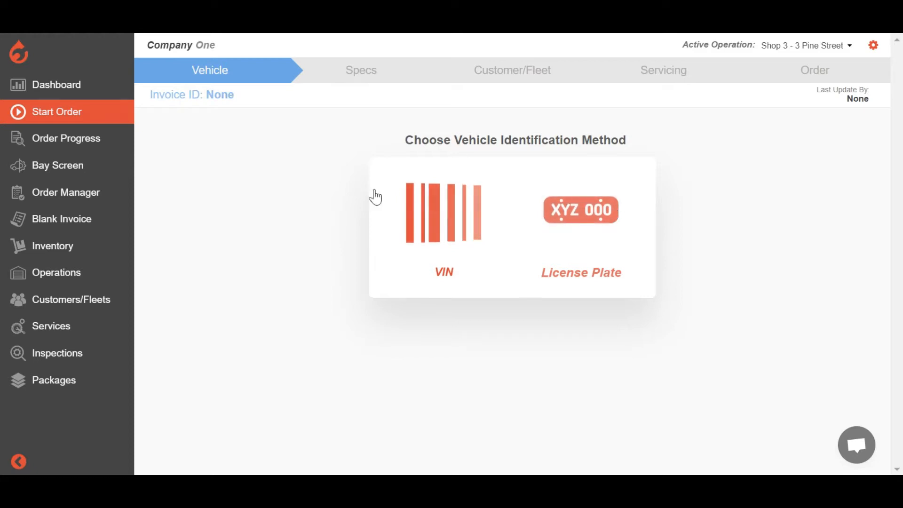
left_click(105, 116)
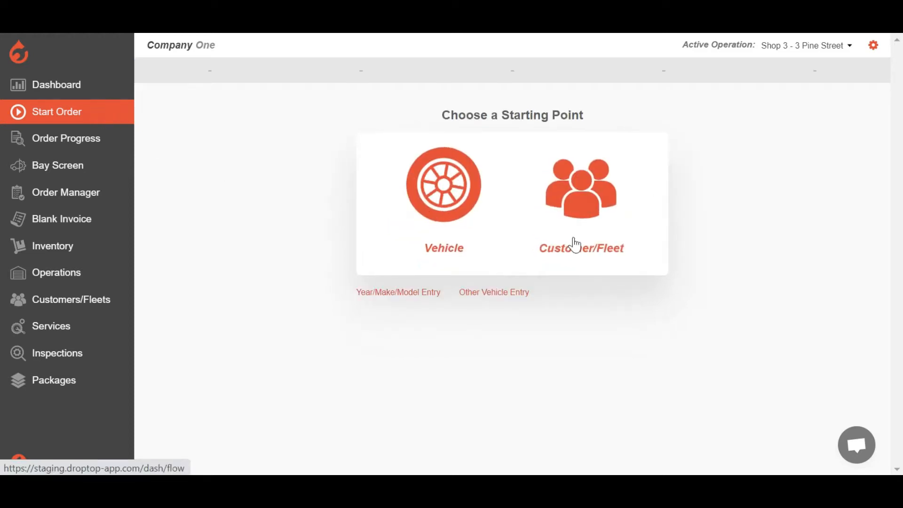
left_click(588, 190)
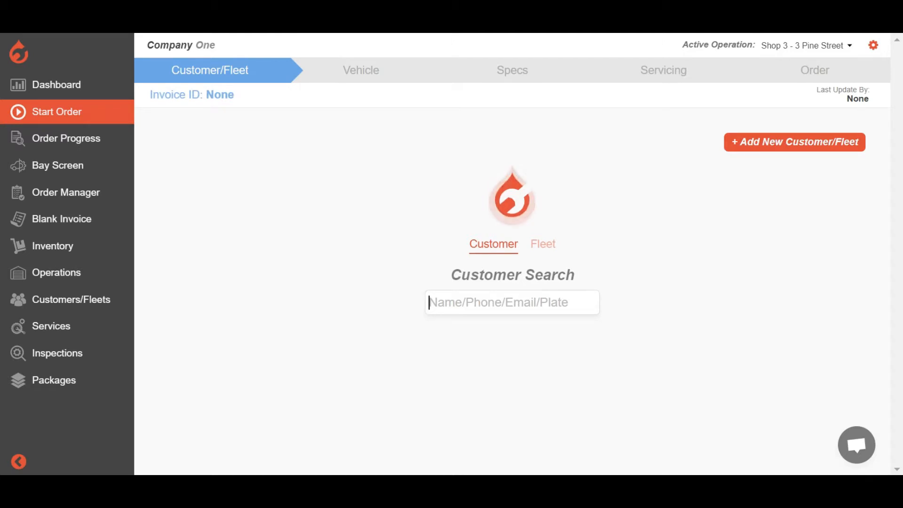
type("tim")
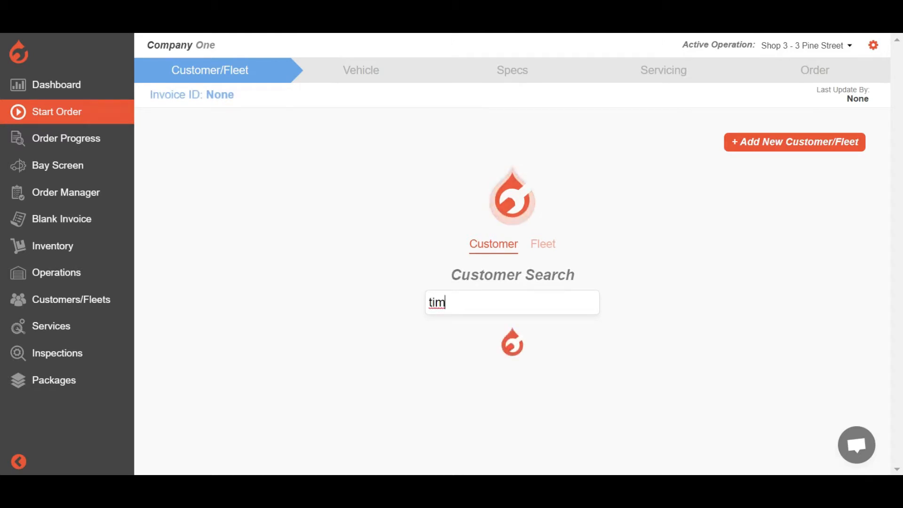
scroll(419, 239, "down", 4)
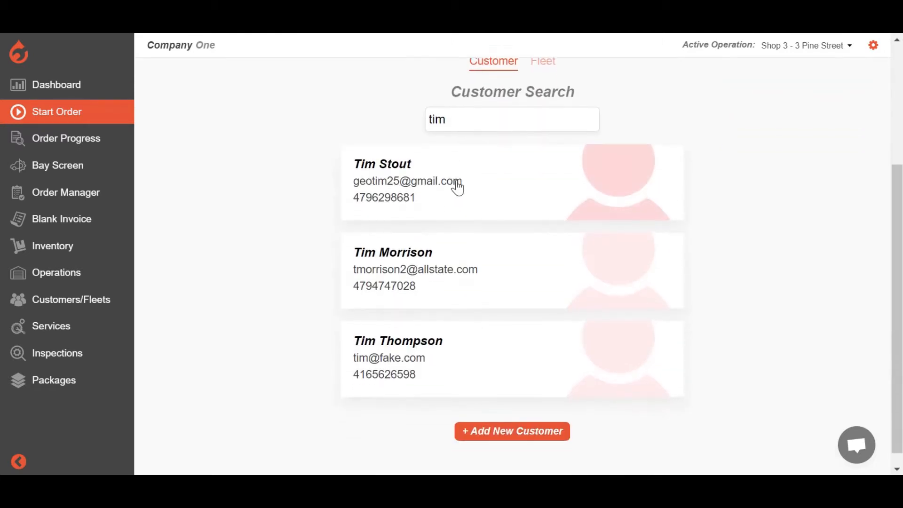
left_click(518, 340)
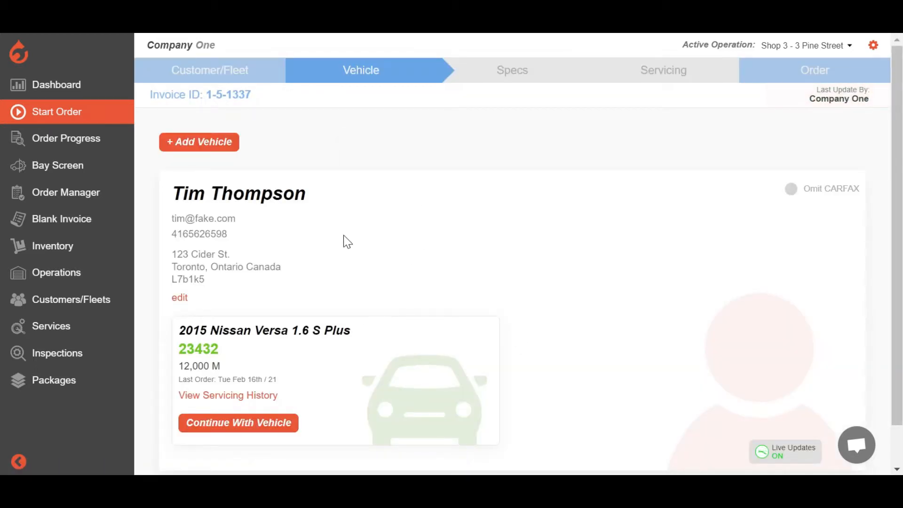
- Continue the order with the customer's 2015 Nissan Versa 1.6 S Plus and save its new mileage as 18500
scroll(385, 250, "down", 1)
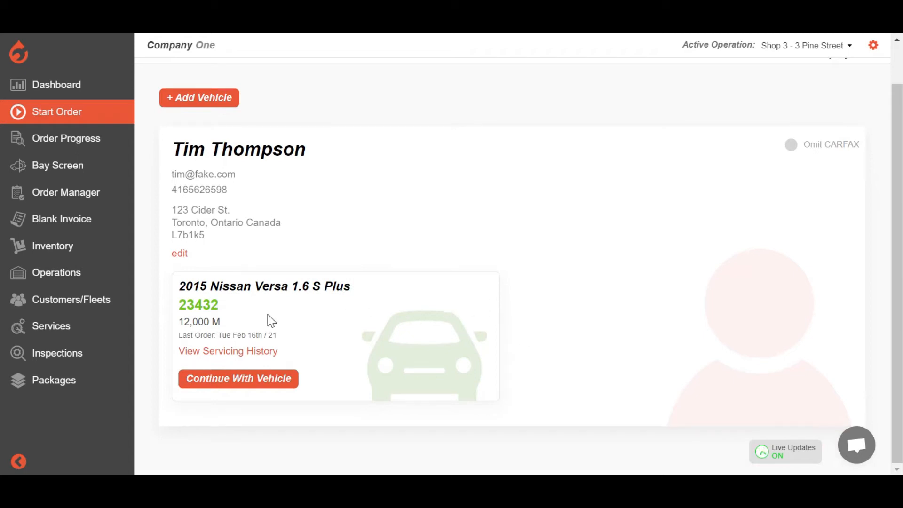
left_click(253, 378)
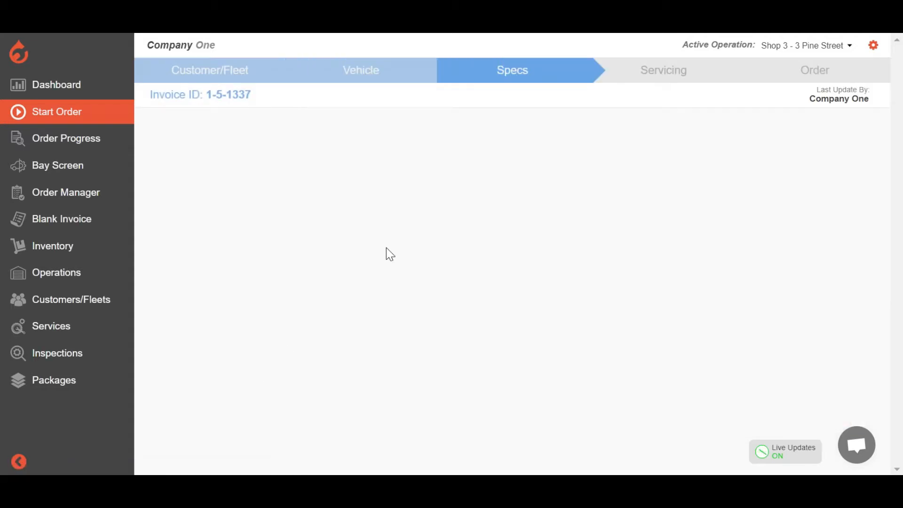
left_click_drag(160, 139, 315, 136)
left_click(347, 141)
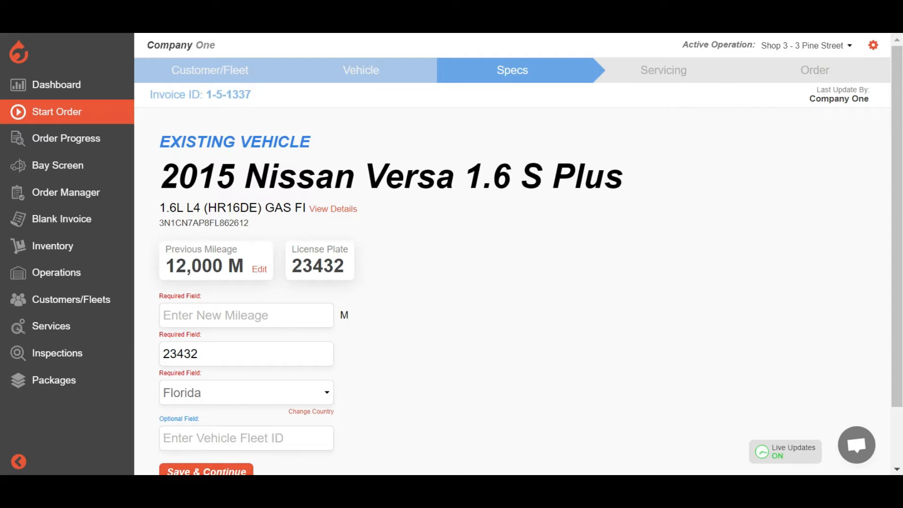
scroll(512, 254, "down", 2)
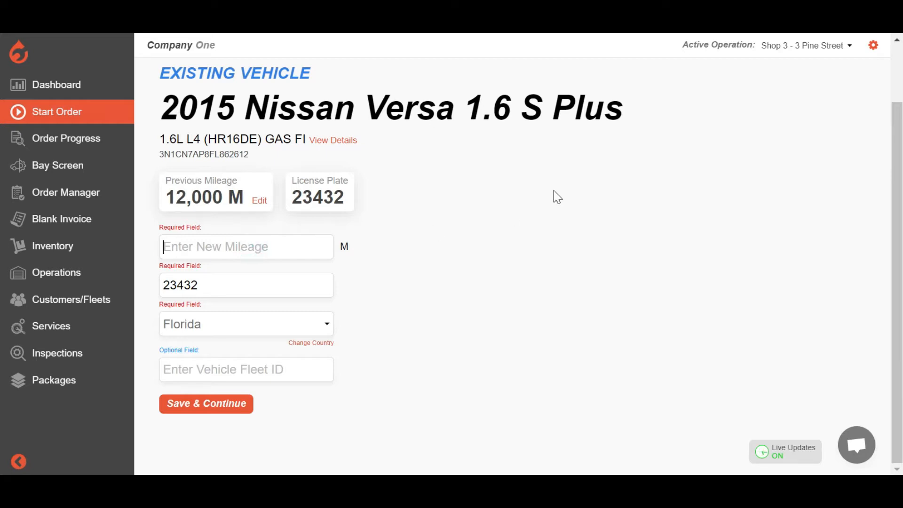
type("18500")
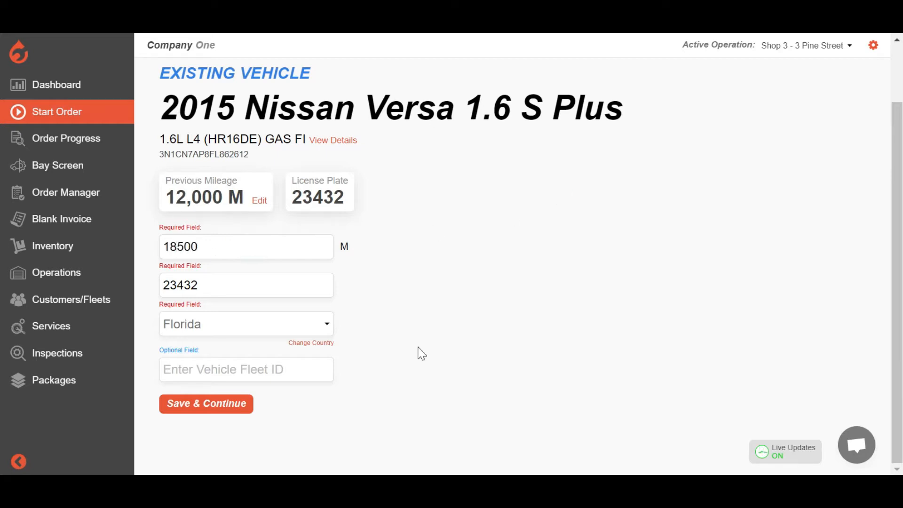
left_click(240, 405)
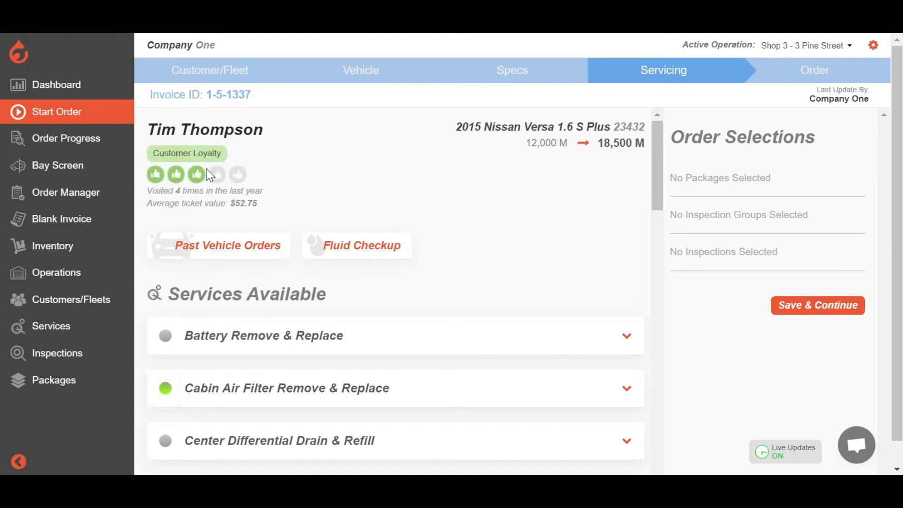
- Examine the customer's loyalty details, including yearly visits and average ticket value
left_click_drag(168, 191, 235, 203)
left_click(269, 191)
left_click(259, 199)
- Review the vehicle's past orders and read through the invoice of the Feb 16, 2021 order, including its inspections
scroll(318, 186, "down", 2)
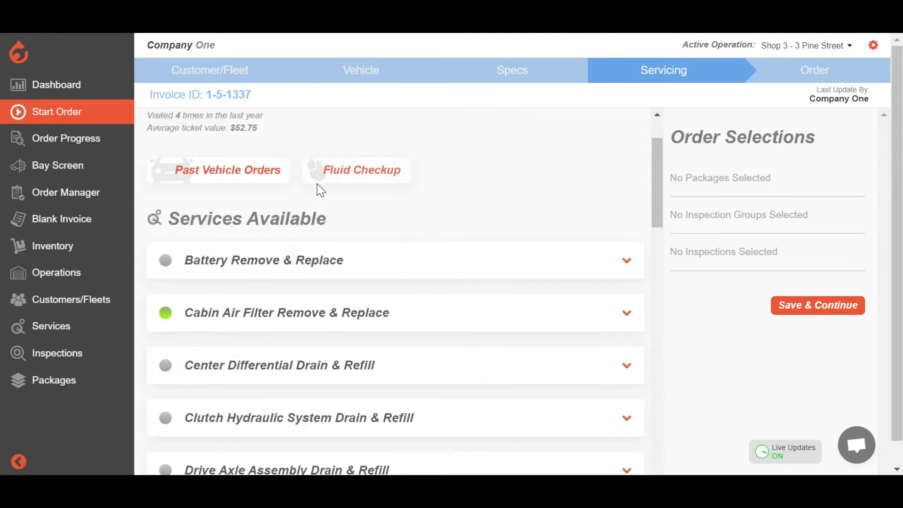
left_click(206, 171)
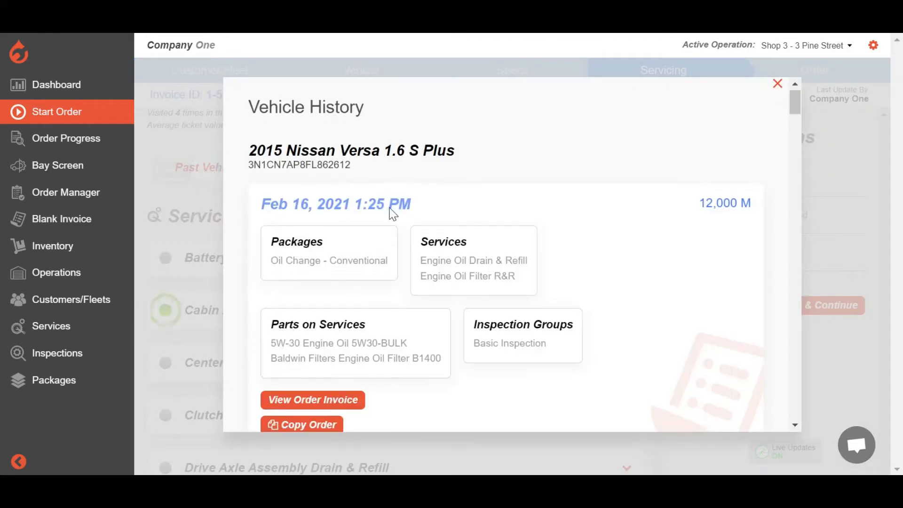
scroll(389, 210, "down", 2)
scroll(389, 206, "down", 3)
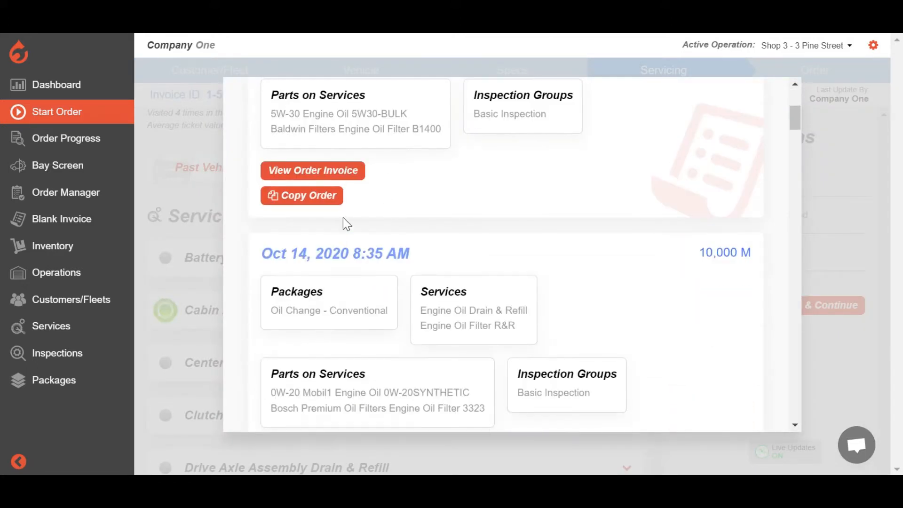
left_click(318, 172)
scroll(485, 205, "down", 3)
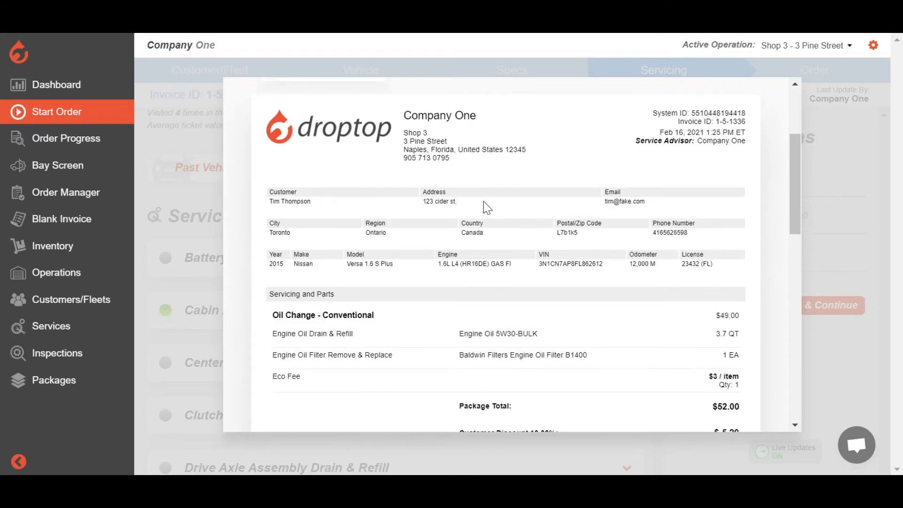
scroll(486, 207, "down", 6)
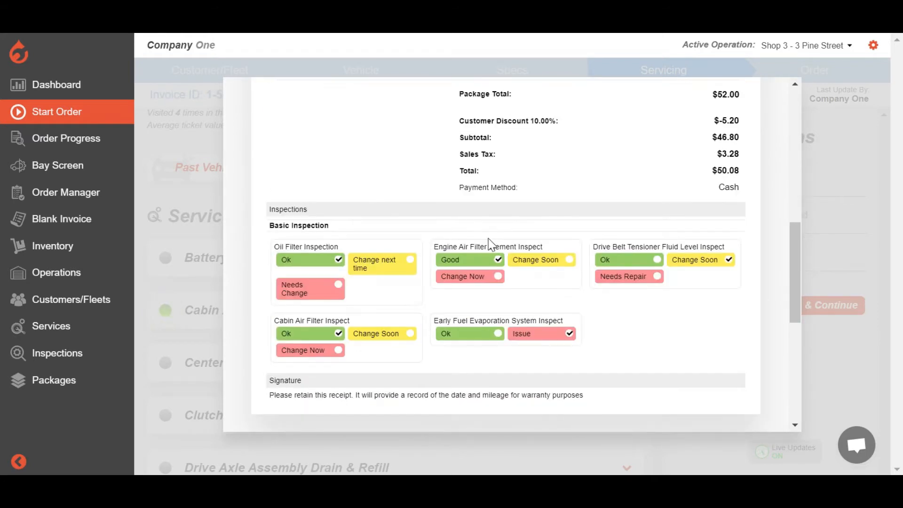
scroll(489, 243, "down", 2)
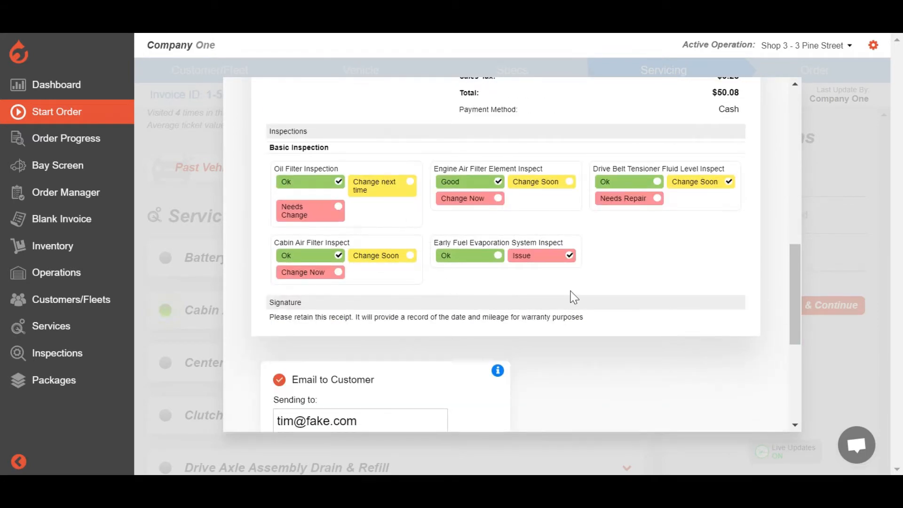
scroll(573, 297, "up", 10)
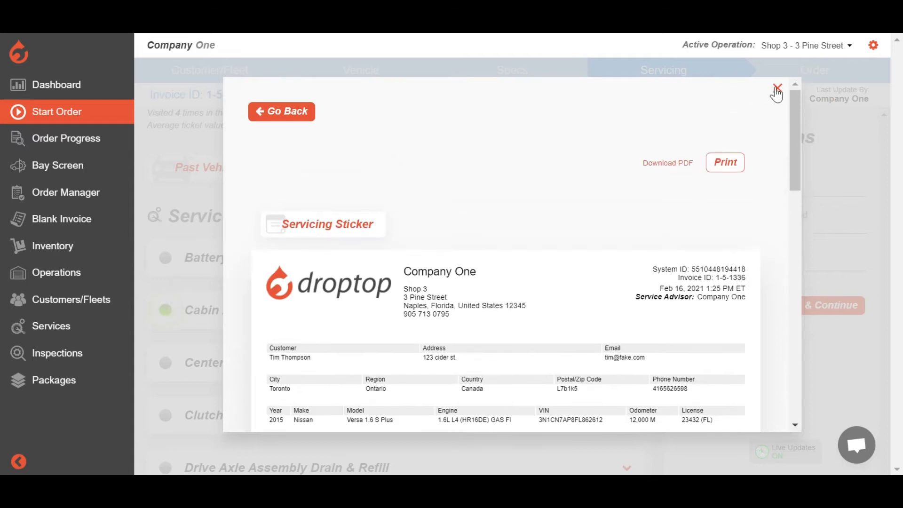
left_click(777, 88)
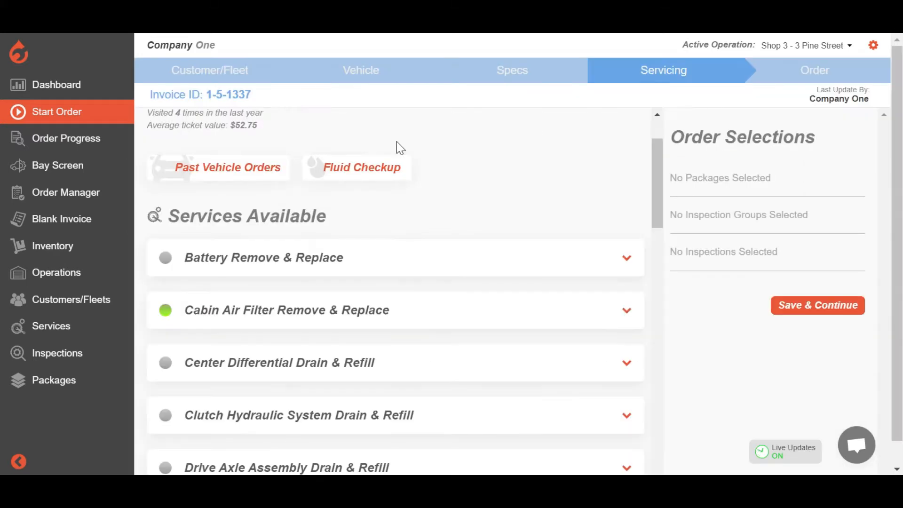
- Look up the vehicle's engine oil and brake fluid grades and capacities in the Fluid Checkup
left_click(355, 175)
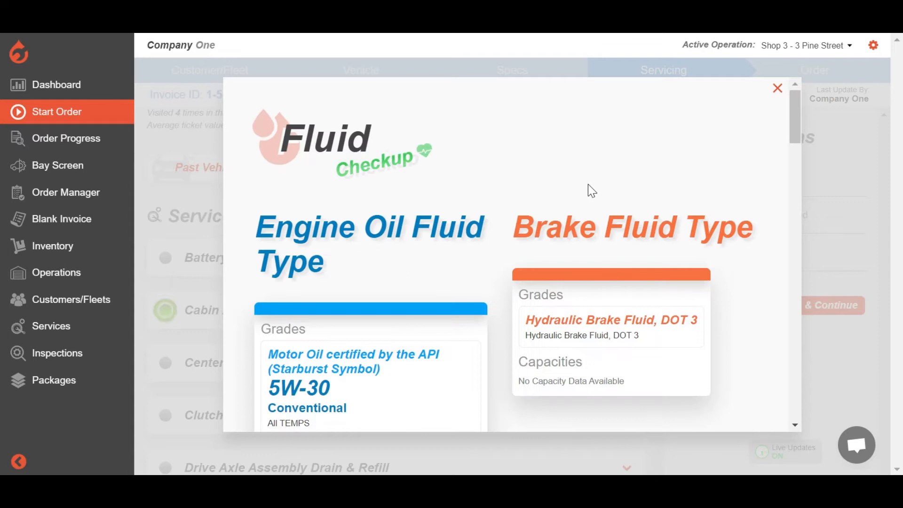
scroll(740, 133, "down", 2)
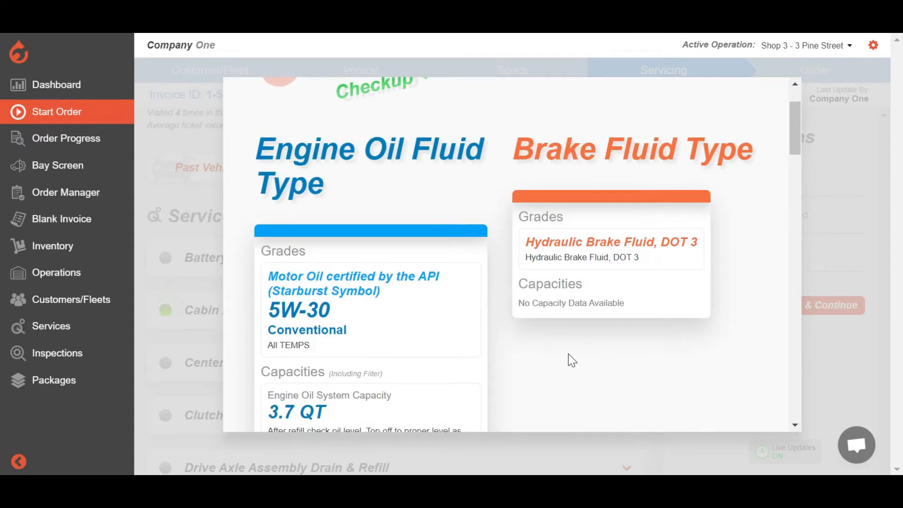
scroll(356, 191, "down", 1)
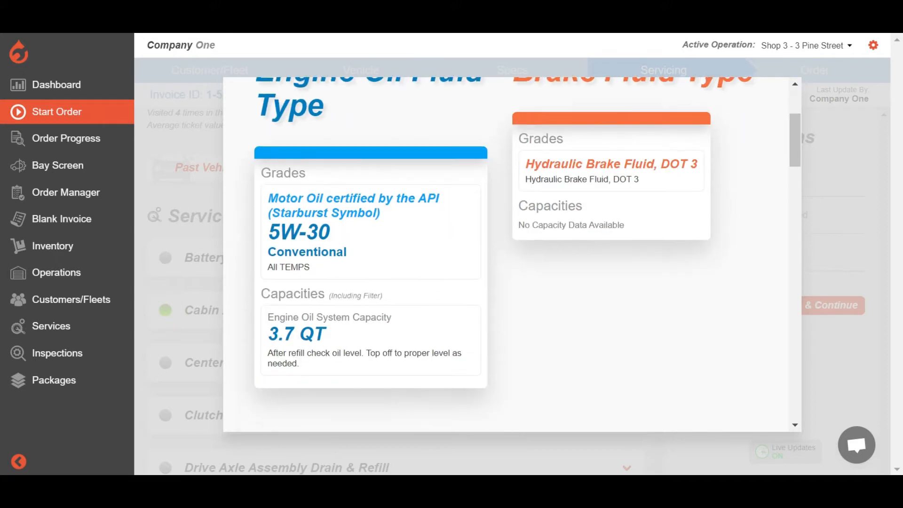
scroll(762, 114, "up", 3)
left_click(778, 89)
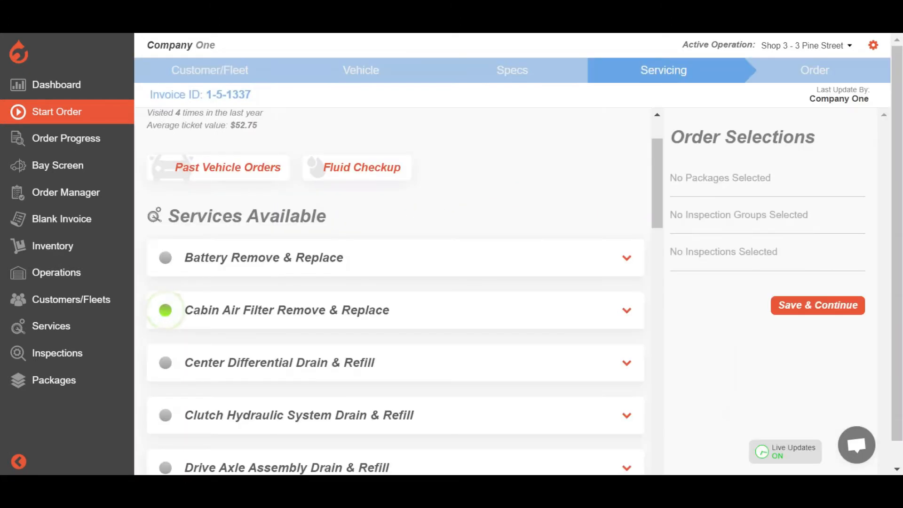
- Find the Engine Oil Drain & Refill service among the available services and expand its details
scroll(338, 212, "down", 2)
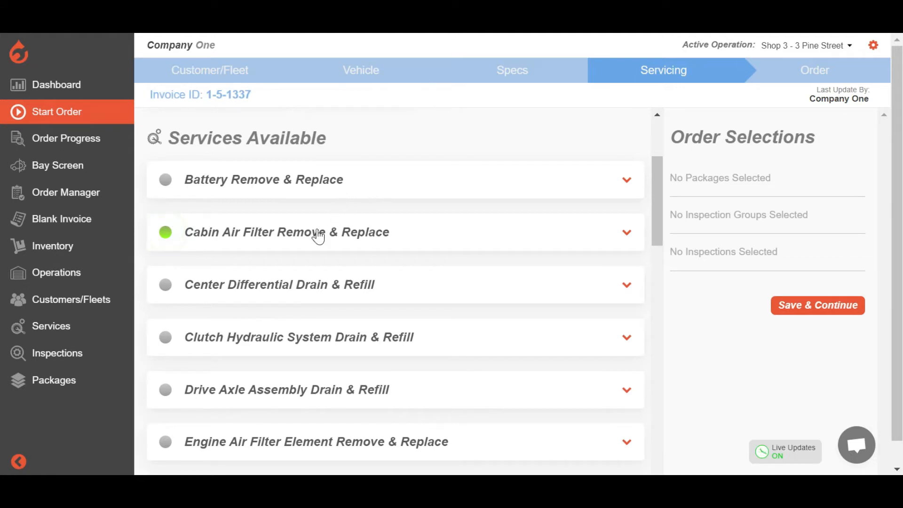
scroll(319, 235, "down", 5)
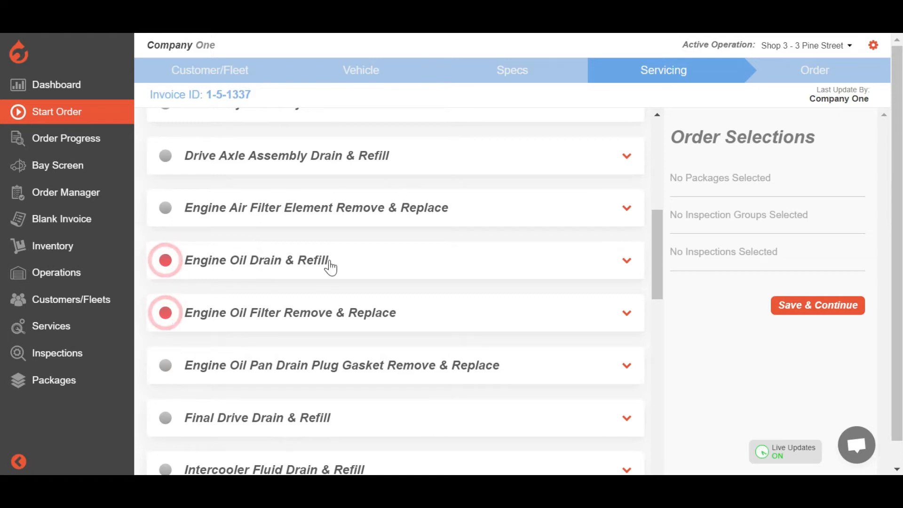
scroll(329, 264, "up", 2)
scroll(318, 261, "down", 3)
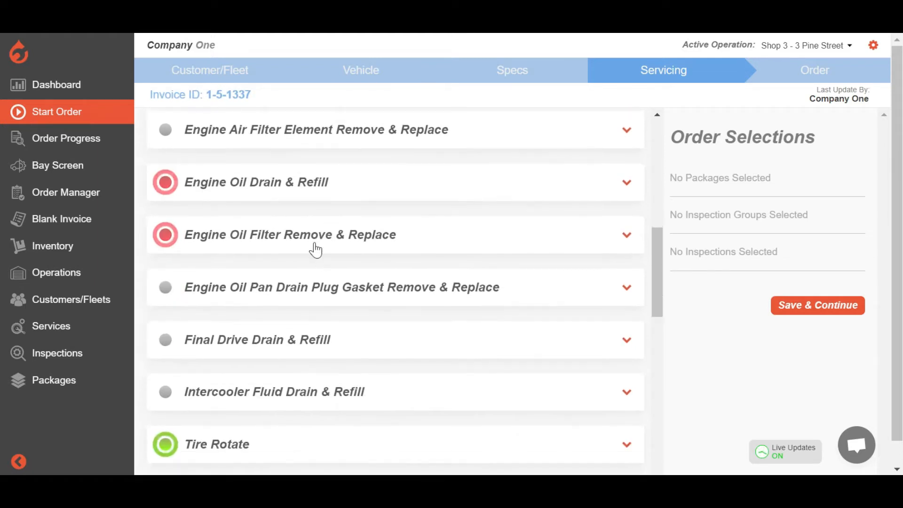
left_click(309, 182)
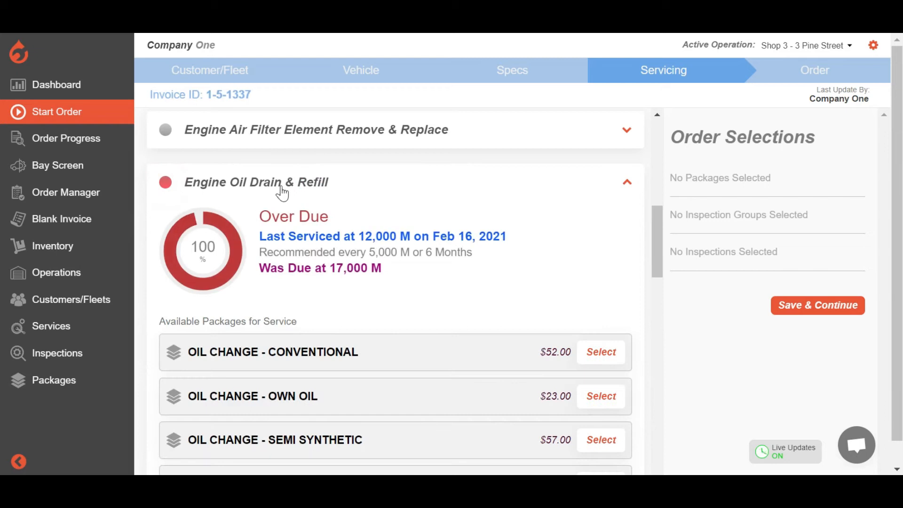
- Examine the last service, recommended interval and due status of the Engine Oil Drain & Refill service
left_click_drag(354, 235, 471, 235)
left_click(432, 229)
left_click(464, 238)
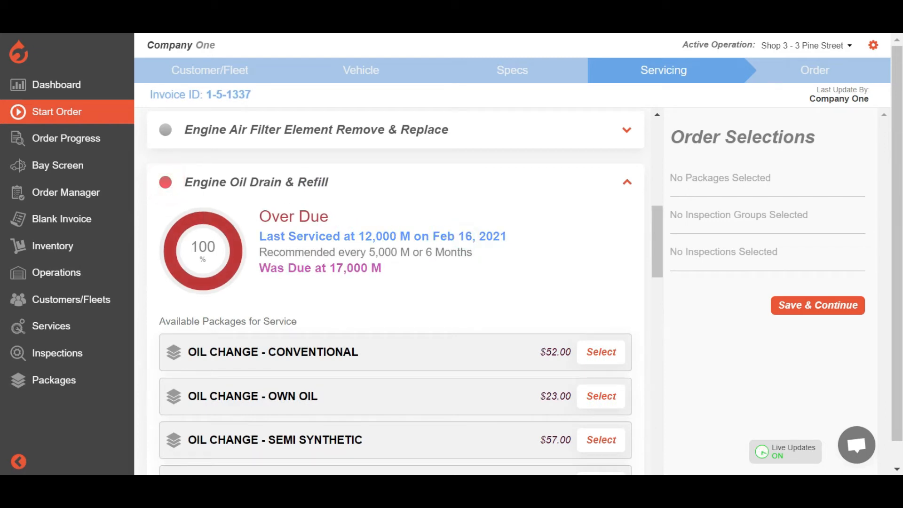
left_click_drag(258, 252, 488, 256)
left_click(487, 253)
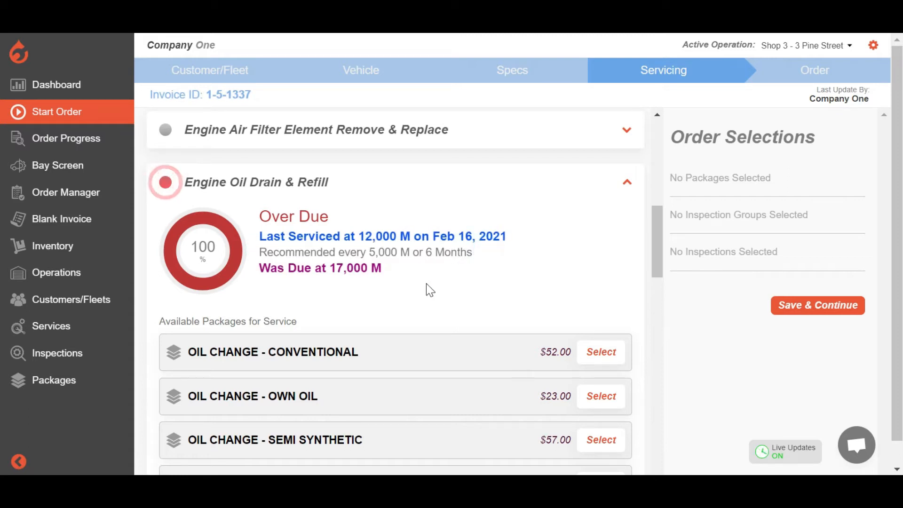
left_click(165, 182)
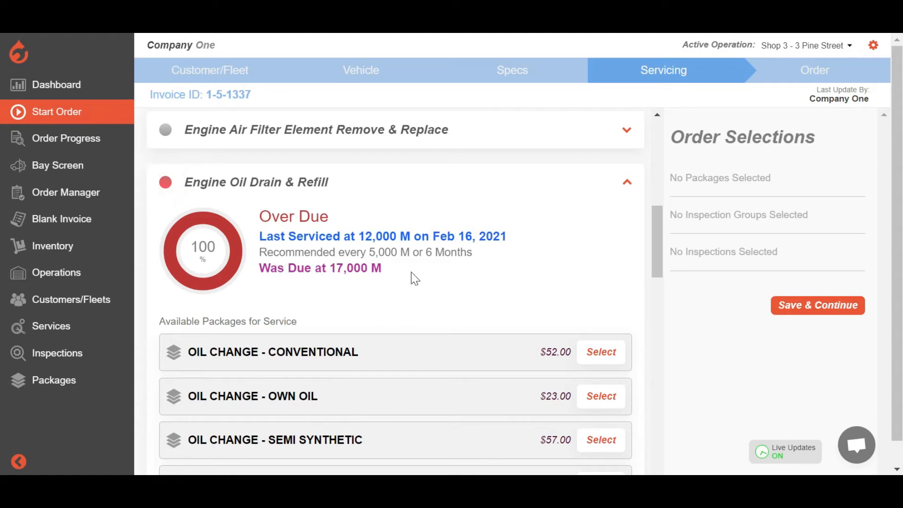
- Select the Oil Change - Conventional package from the packages available for the Engine Oil Drain & Refill service
scroll(411, 272, "down", 2)
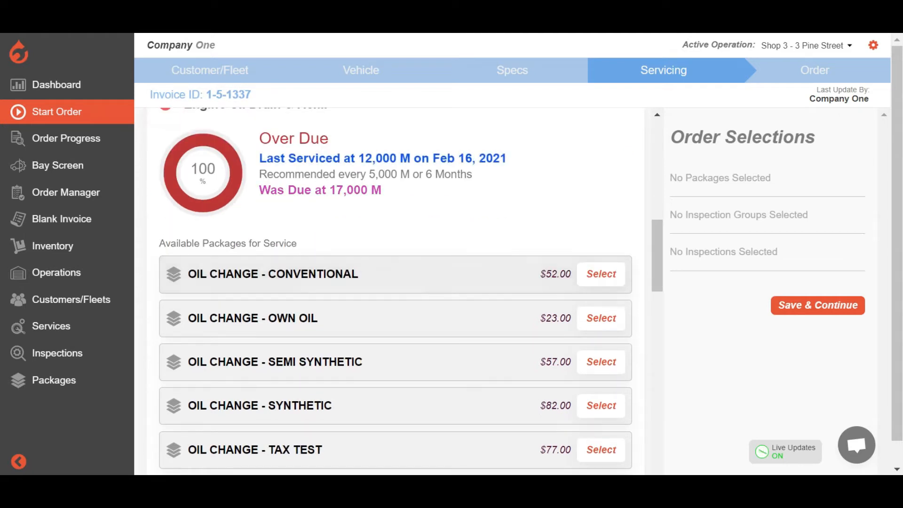
scroll(411, 272, "down", 2)
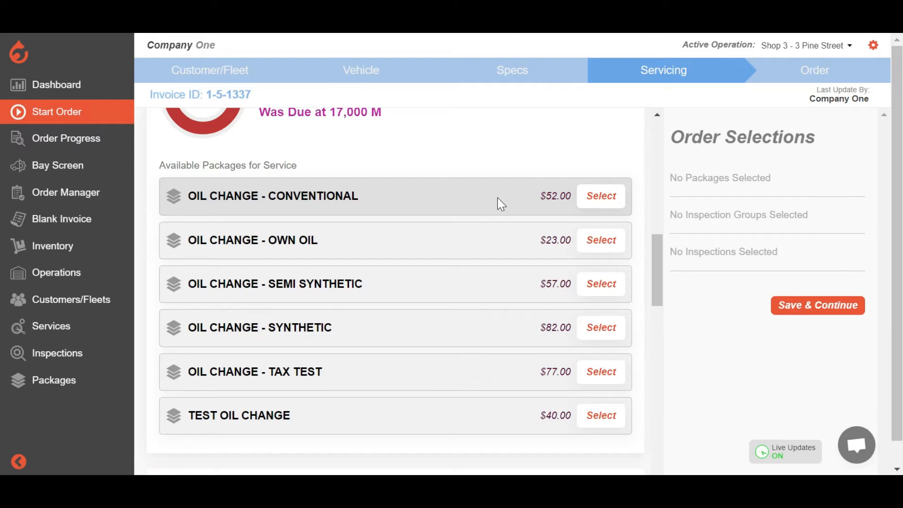
left_click(597, 197)
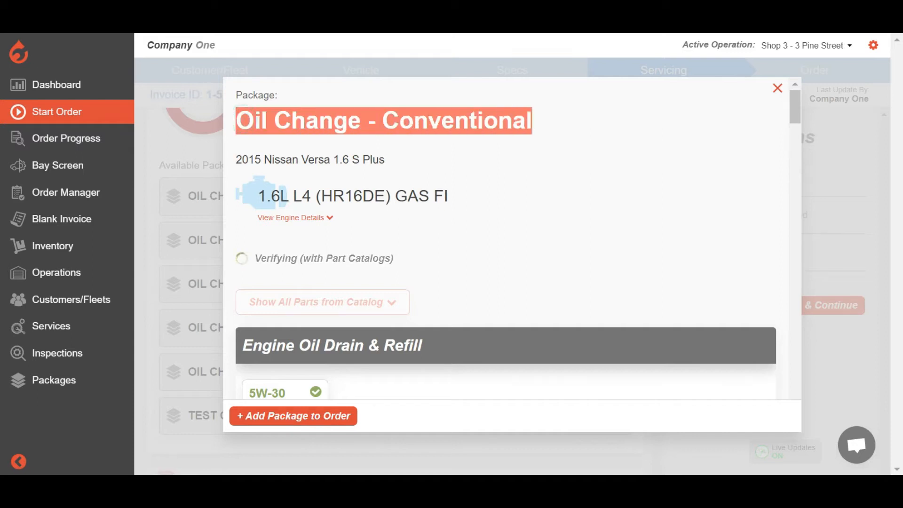
- Show only the part-catalog-verified oils for the Engine Oil Drain & Refill service and check their verification marks
scroll(478, 165, "down", 4)
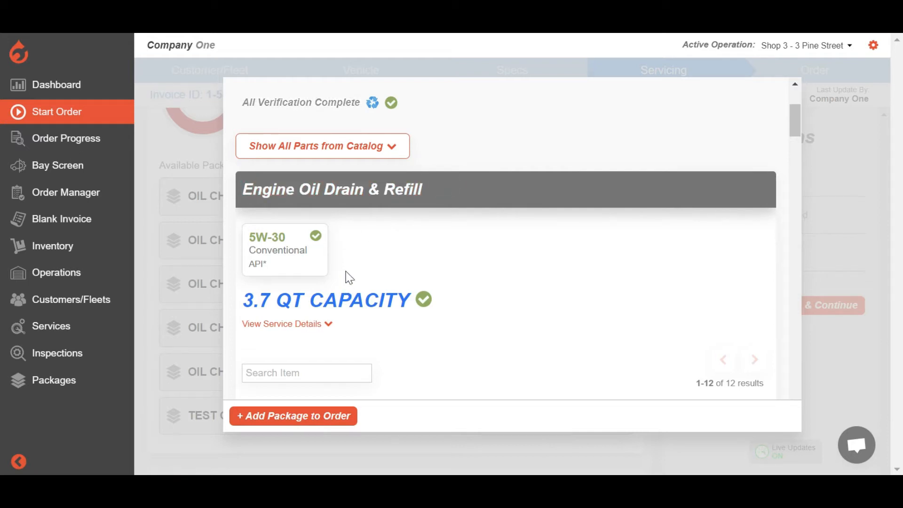
scroll(417, 253, "down", 15)
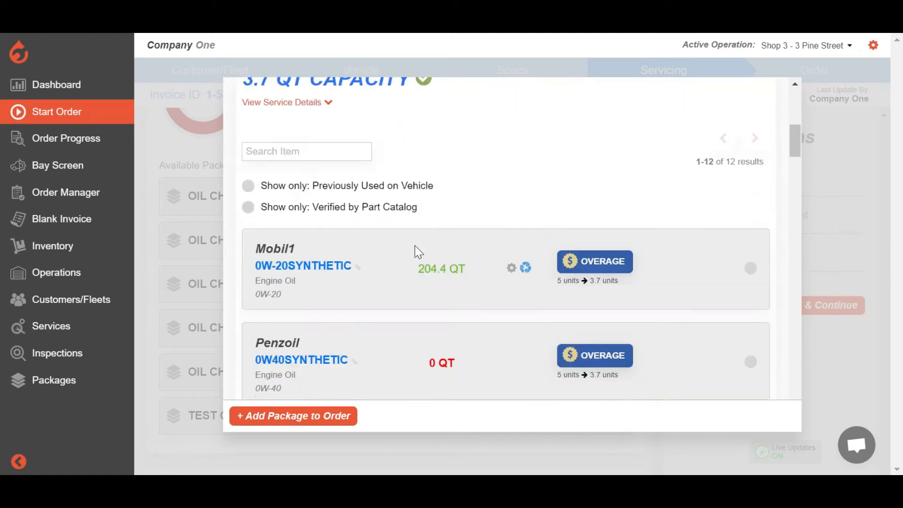
scroll(415, 245, "down", 8)
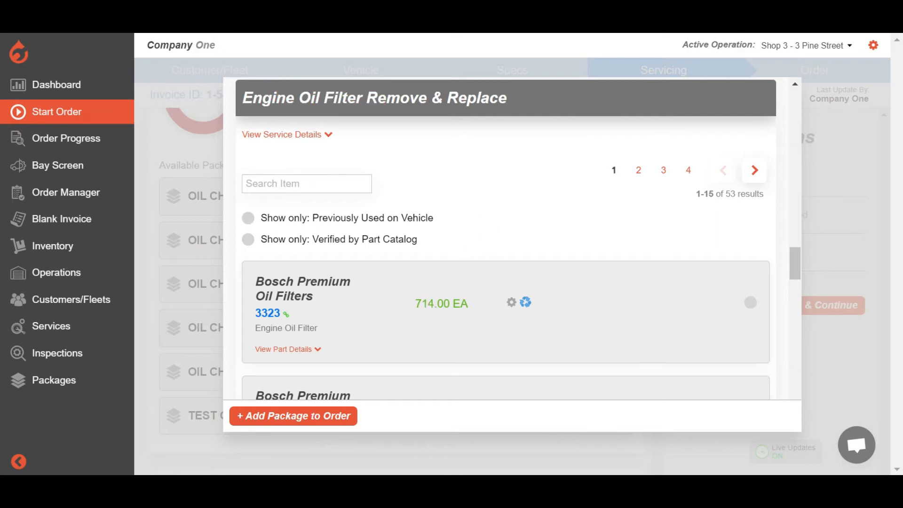
scroll(428, 301, "up", 20)
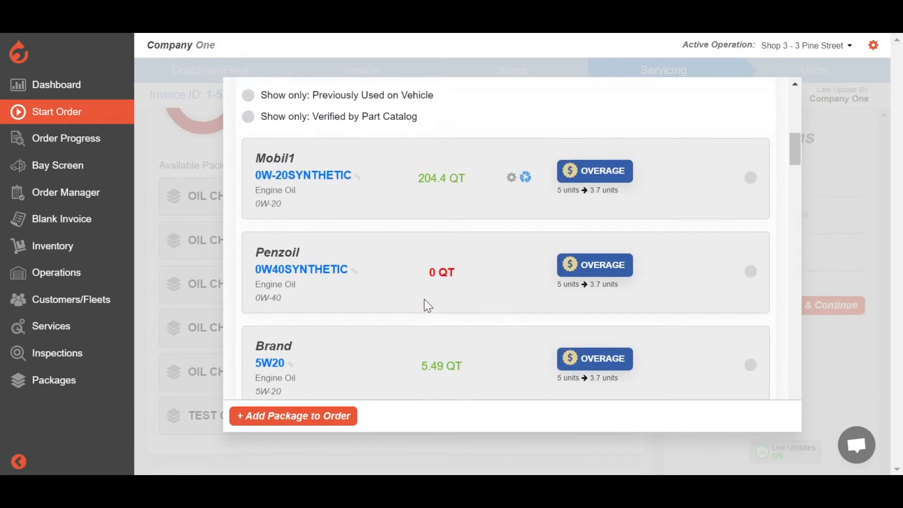
scroll(428, 305, "up", 4)
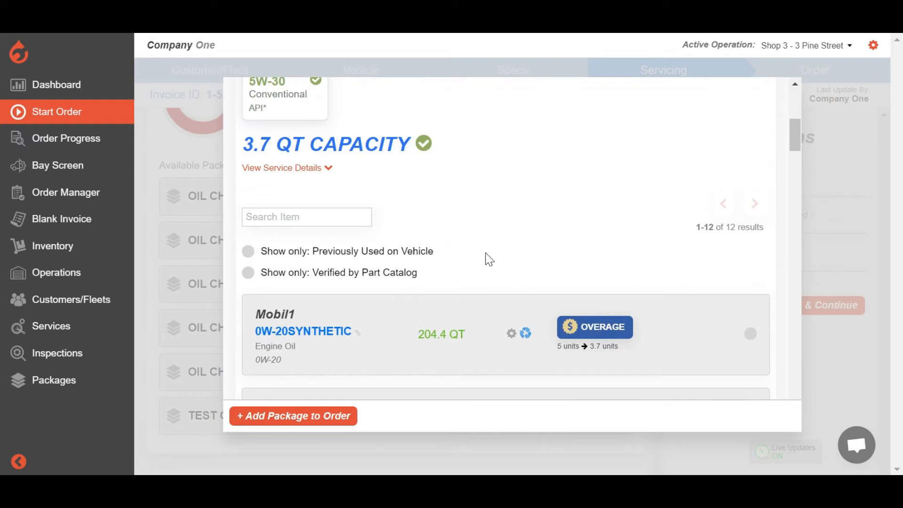
left_click(298, 282)
scroll(588, 200, "down", 6)
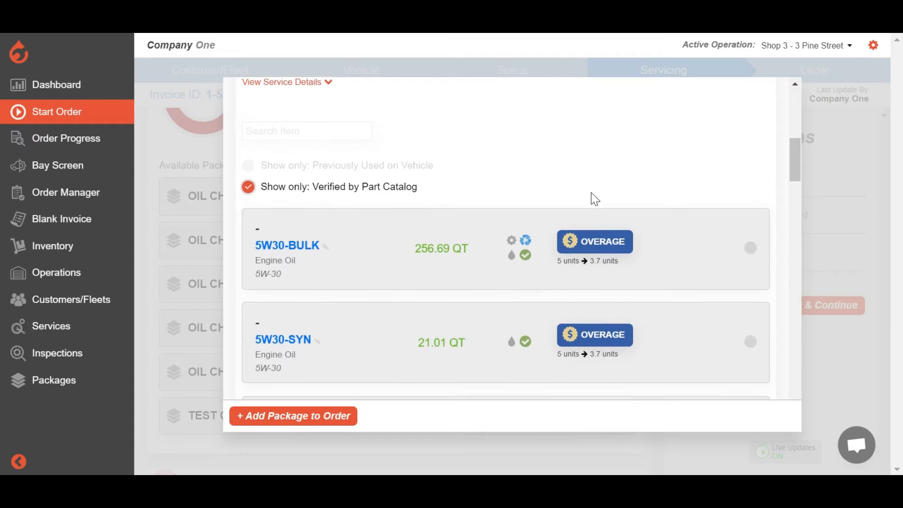
scroll(595, 197, "up", 1)
scroll(595, 199, "up", 1)
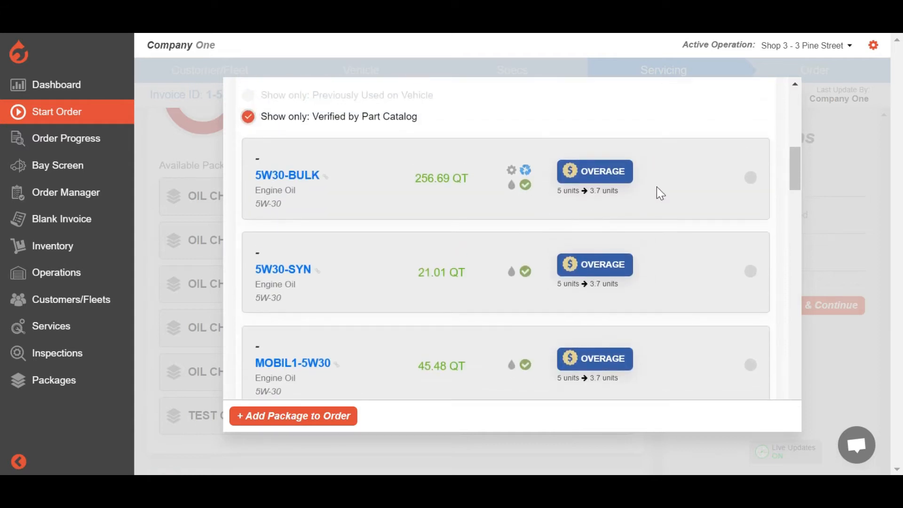
mouse_move(527, 188)
mouse_move(525, 273)
scroll(442, 171, "down", 9)
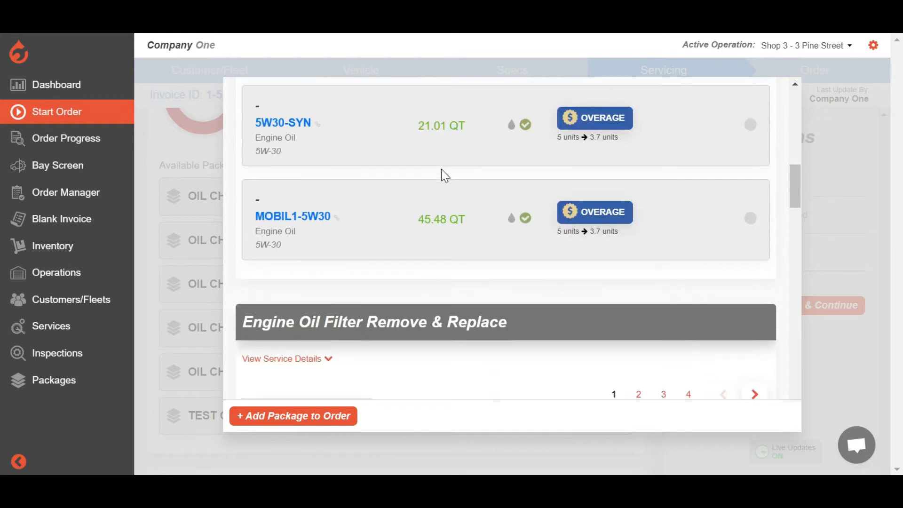
- Show only the part-catalog-verified filters for Engine Oil Filter Remove & Replace and select the Baldwin Filters B1400
left_click(246, 142)
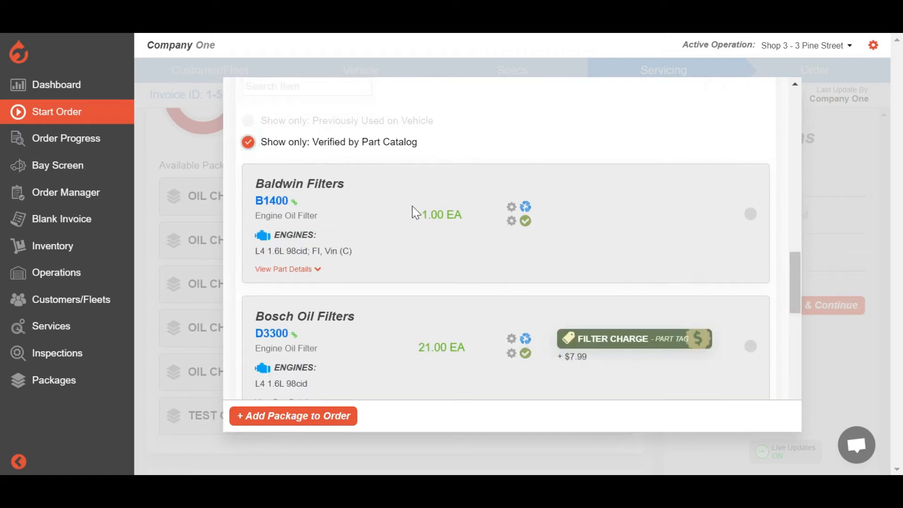
scroll(403, 225, "down", 3)
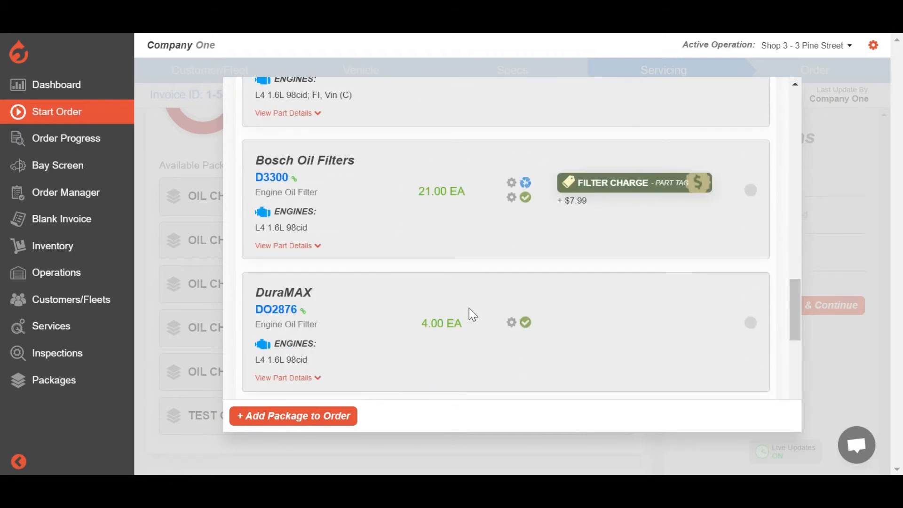
scroll(566, 327, "up", 6)
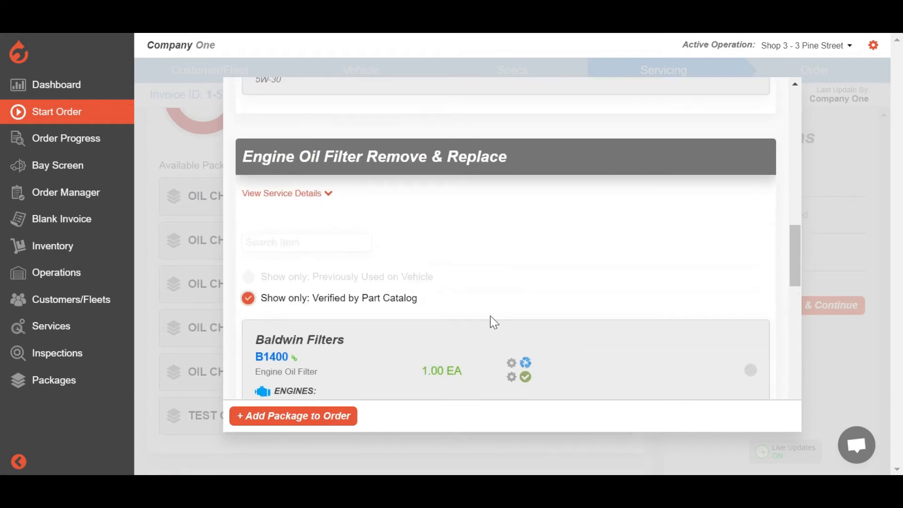
scroll(480, 306, "down", 5)
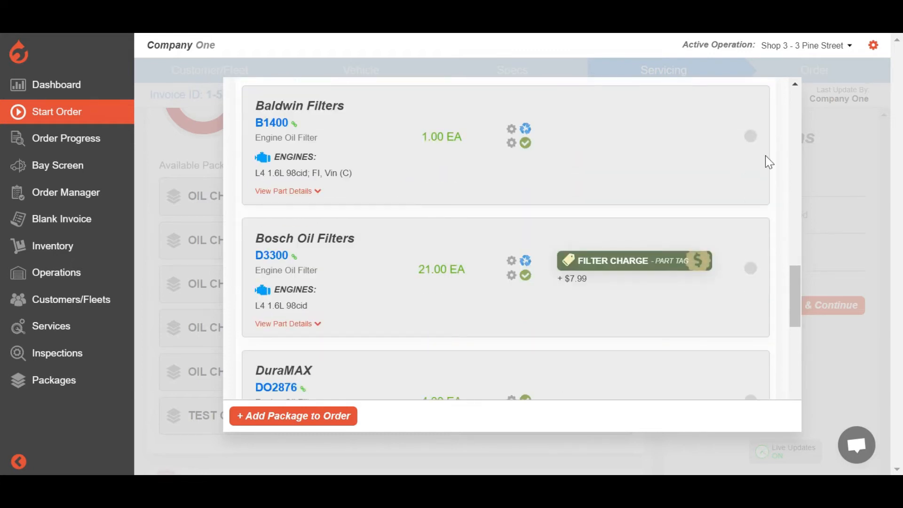
left_click(751, 137)
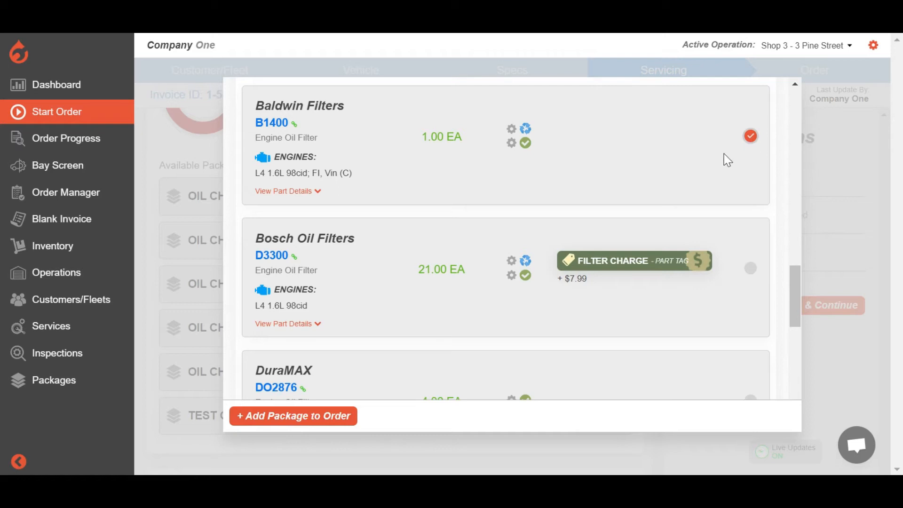
- Check the stock quantities of the verified oil filters and add the Oil Change - Conventional package to the order
left_click_drag(425, 134, 463, 134)
left_click(448, 136)
scroll(439, 167, "down", 8)
left_click_drag(427, 276, 452, 276)
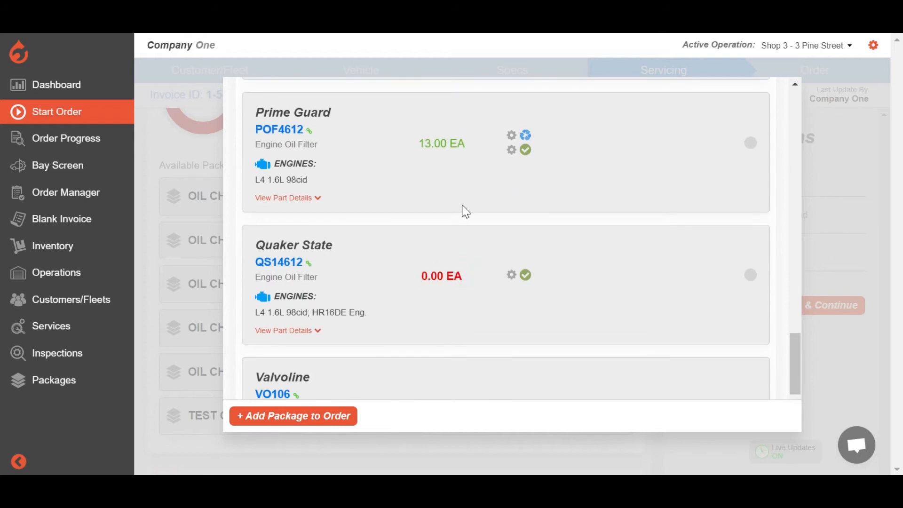
left_click(328, 426)
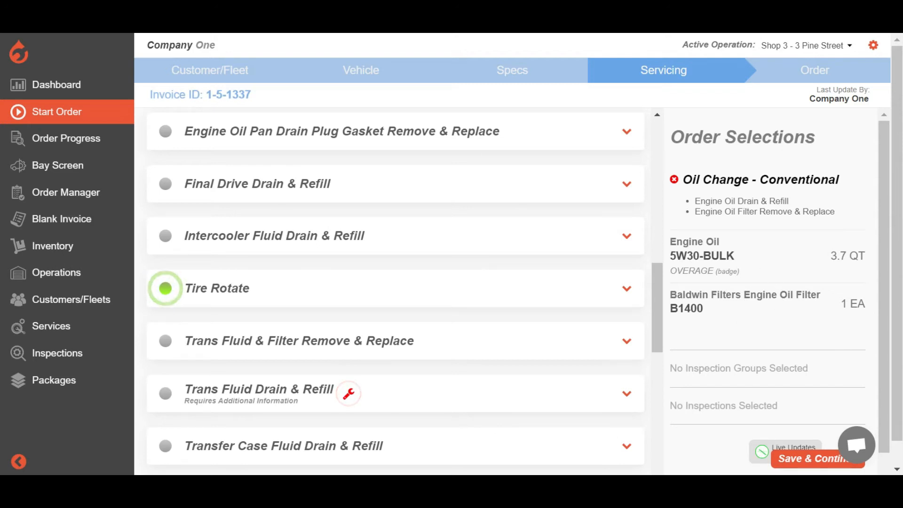
- Add the Basic Inspection group to the order, then save the servicing selections and continue to the invoice
scroll(389, 221, "down", 3)
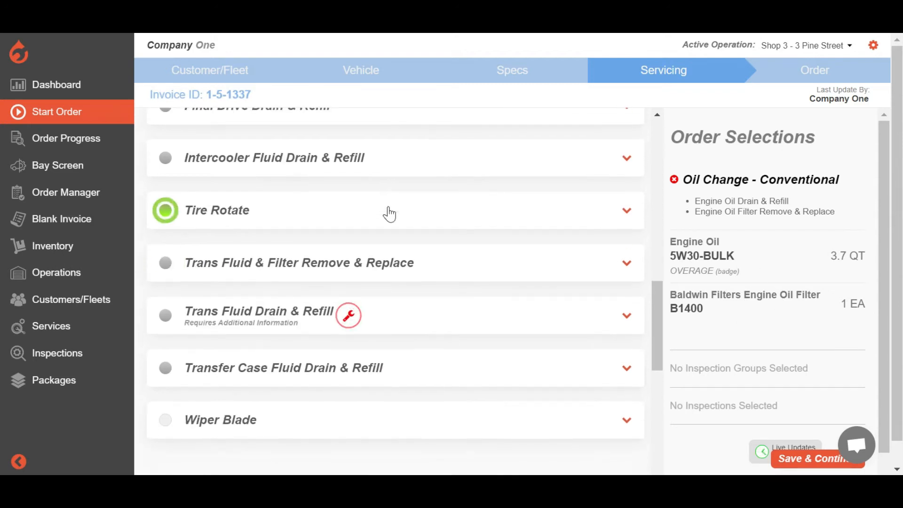
scroll(389, 212, "down", 4)
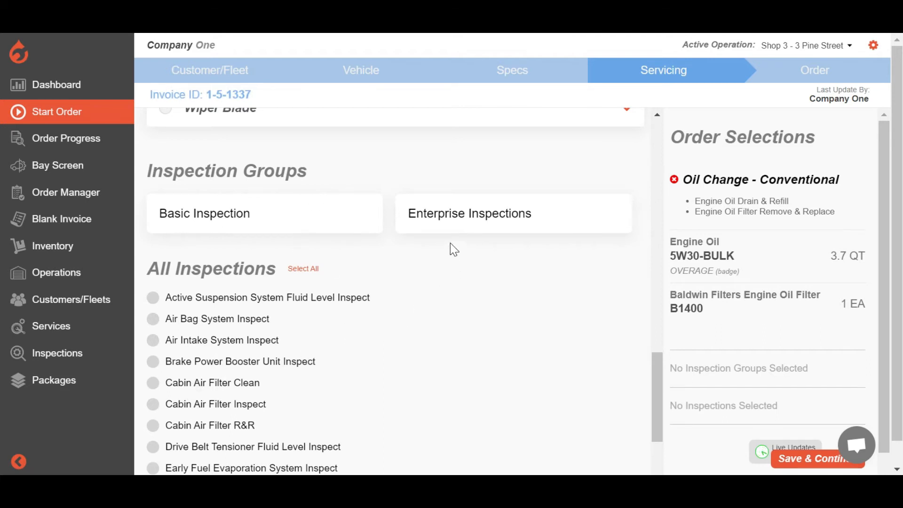
left_click(294, 219)
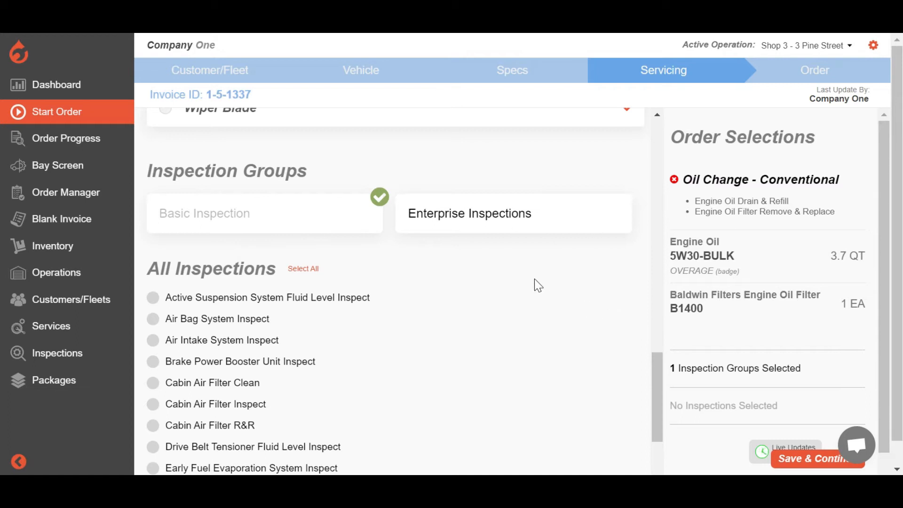
left_click(799, 459)
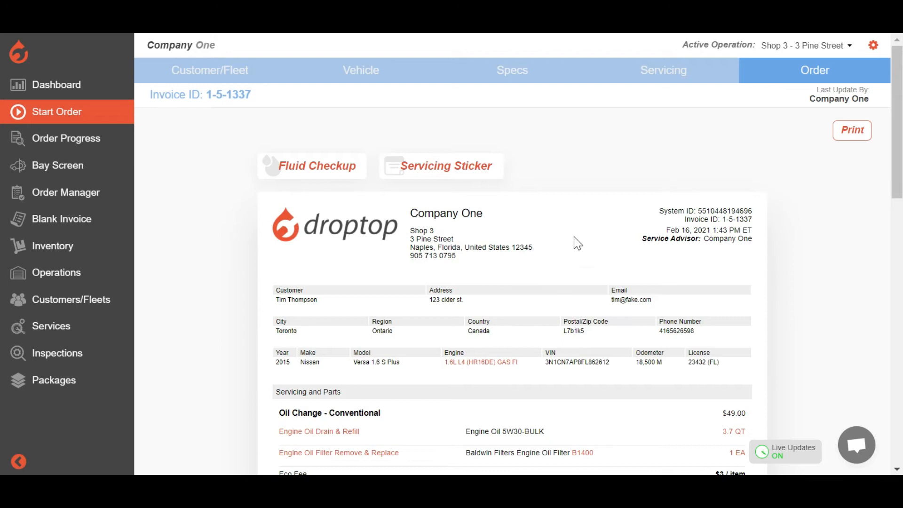
- Look up the oil capacity in the invoice's Engine Oil Drain & Refill service details and close them
scroll(570, 232, "down", 2)
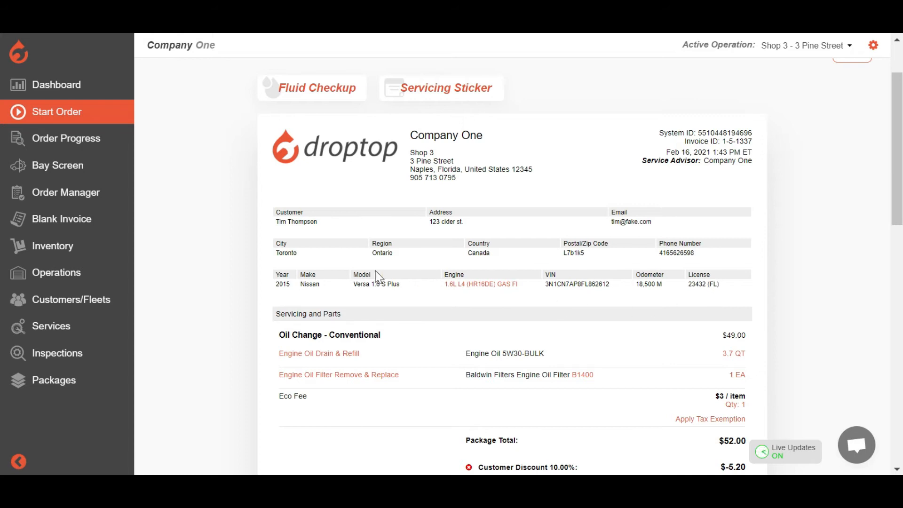
scroll(365, 272, "down", 4)
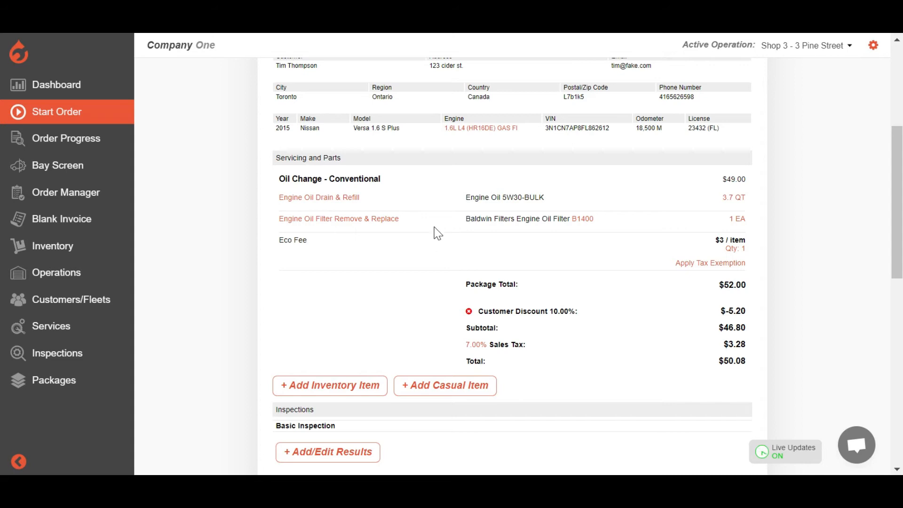
left_click(322, 198)
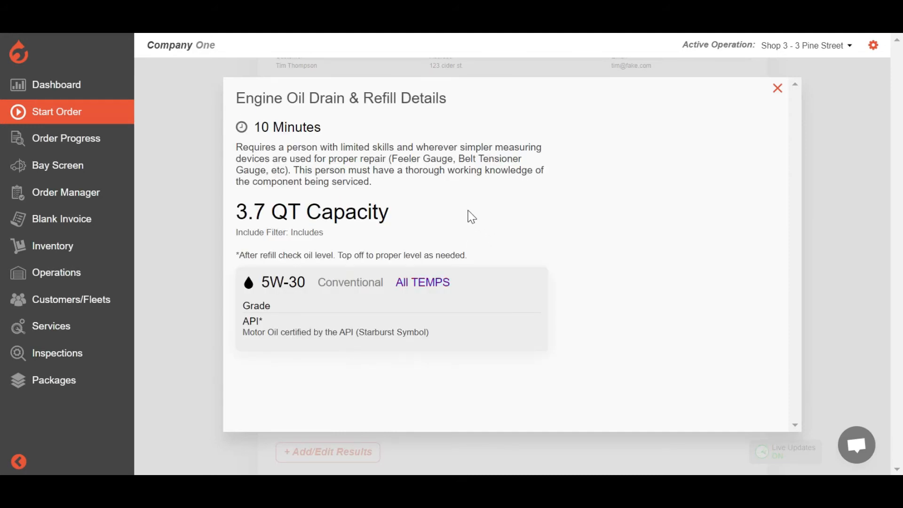
left_click_drag(235, 210, 392, 216)
left_click(417, 211)
left_click(777, 89)
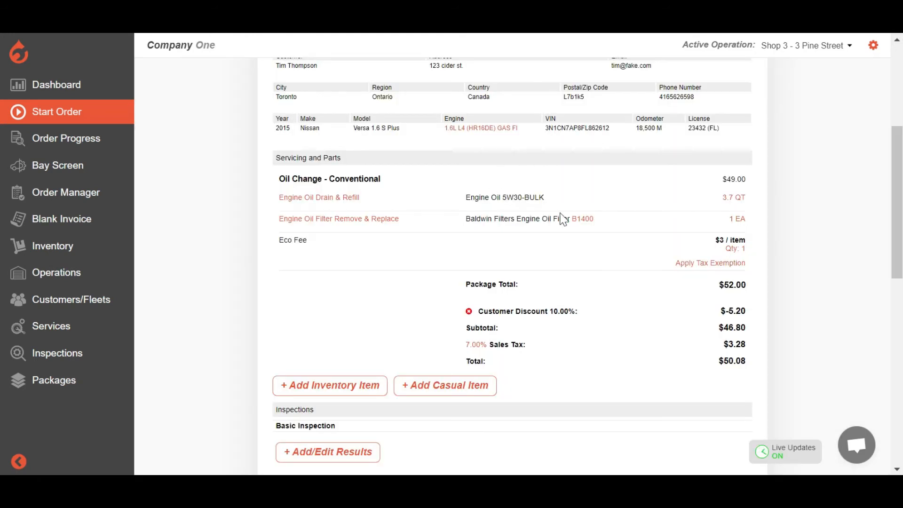
- Examine the part specifications of the Baldwin B1400 oil filter on the invoice and close them
left_click(581, 219)
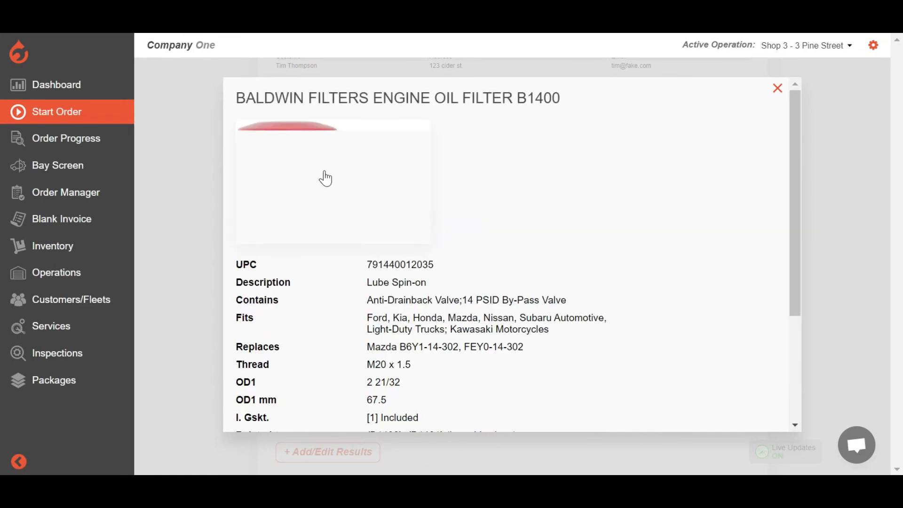
scroll(428, 225, "down", 3)
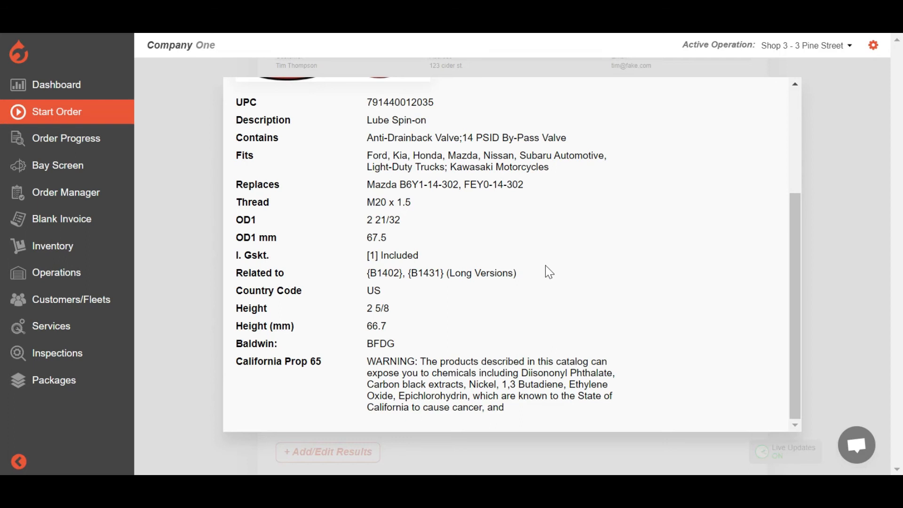
scroll(545, 272, "up", 3)
left_click(784, 88)
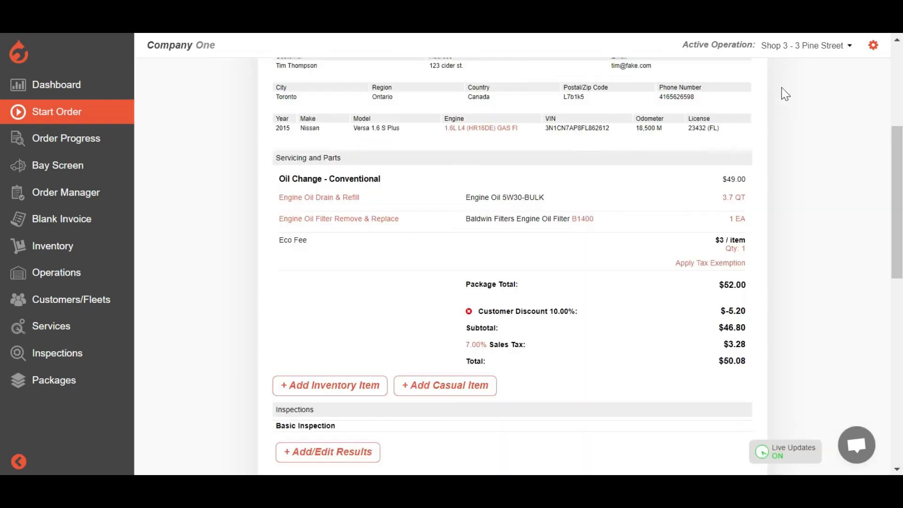
- Search the inventory for "wiper" and add the Service Champ windshield wiper blades RXL24 and RXL26 to the invoice
scroll(429, 232, "down", 3)
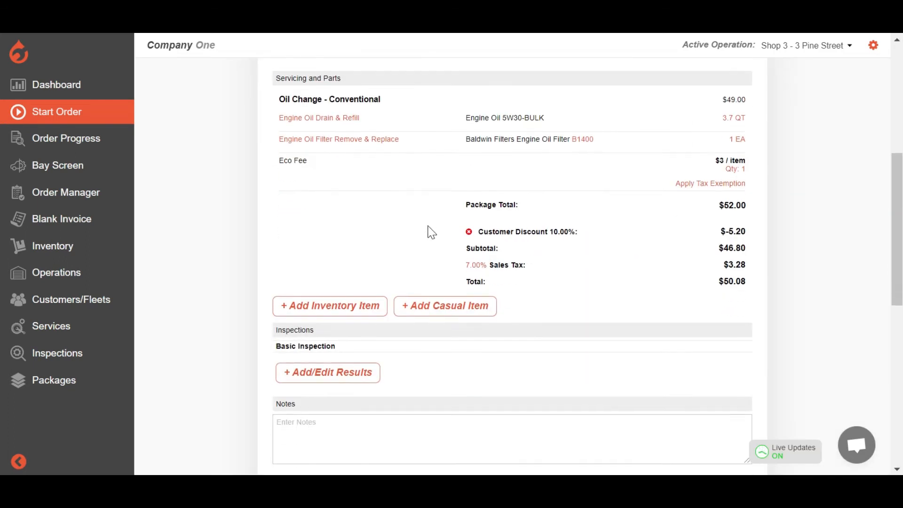
left_click(329, 233)
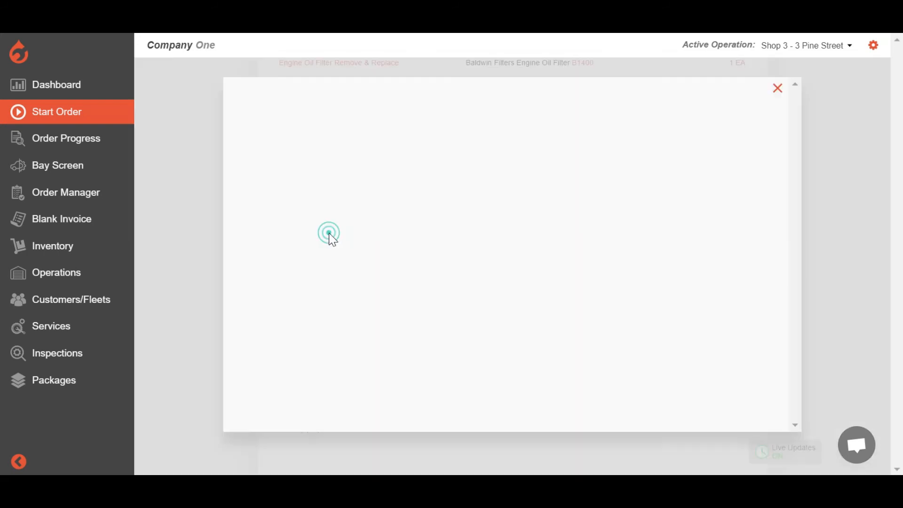
left_click(326, 141)
type("wiper")
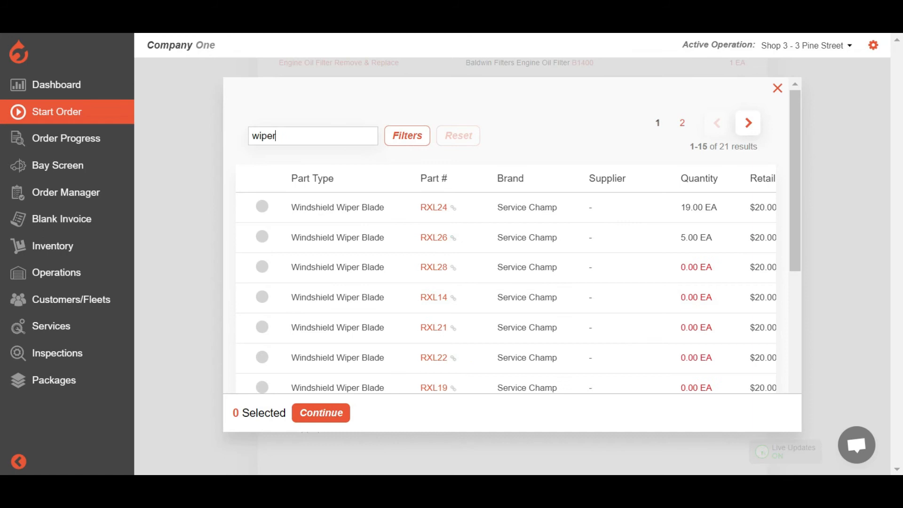
left_click(263, 207)
left_click(263, 237)
left_click(315, 415)
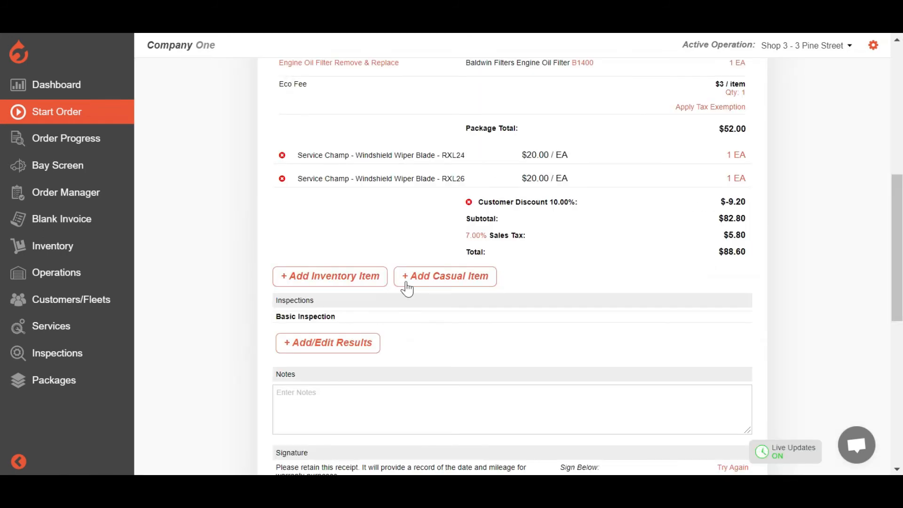
left_click(459, 281)
left_click(373, 205)
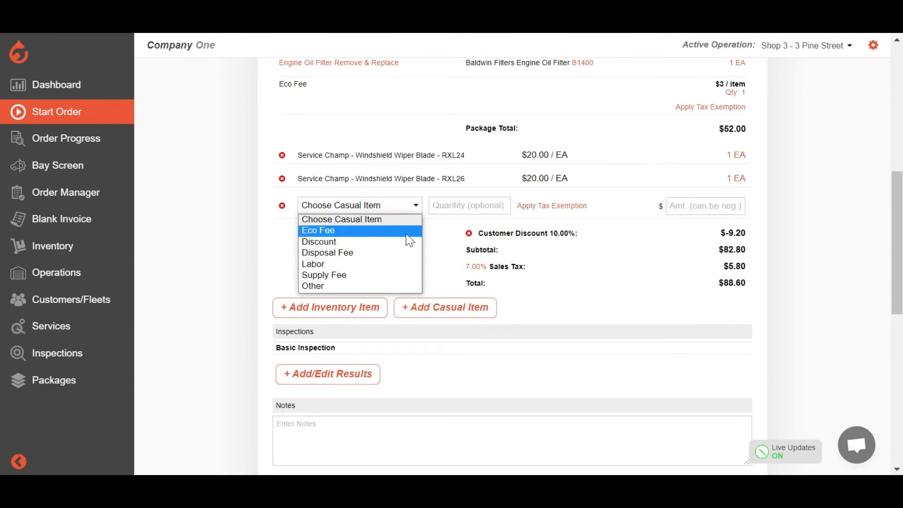
left_click(282, 205)
left_click(362, 225)
- Send the order to Bay 1 and open the bay screen
scroll(403, 220, "down", 2)
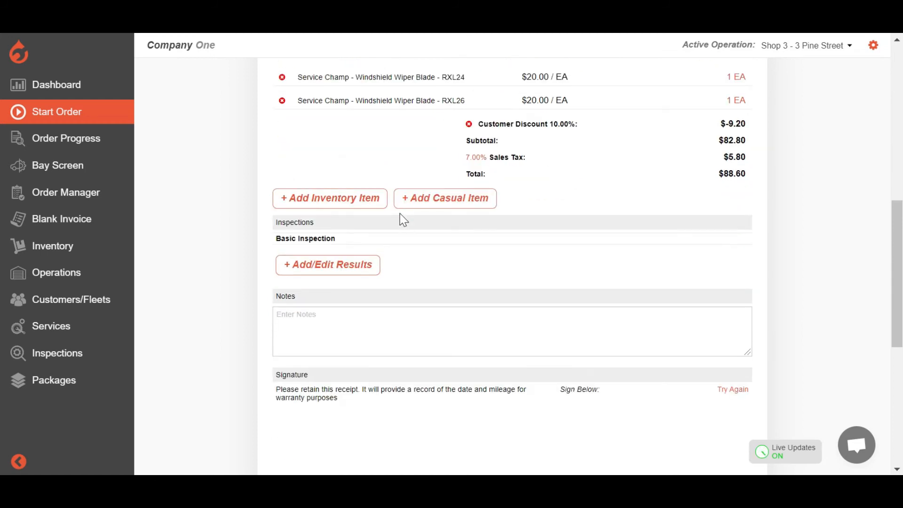
scroll(403, 220, "up", 4)
scroll(607, 265, "down", 12)
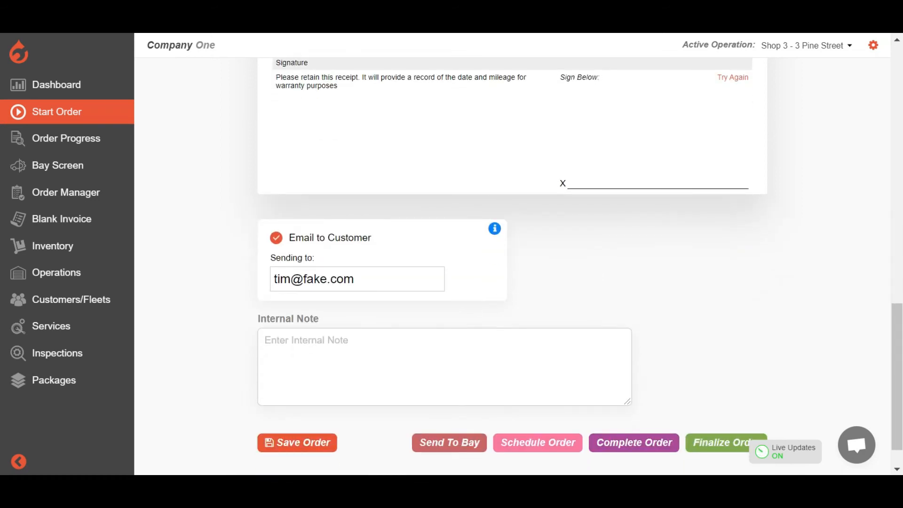
left_click(471, 454)
left_click(499, 163)
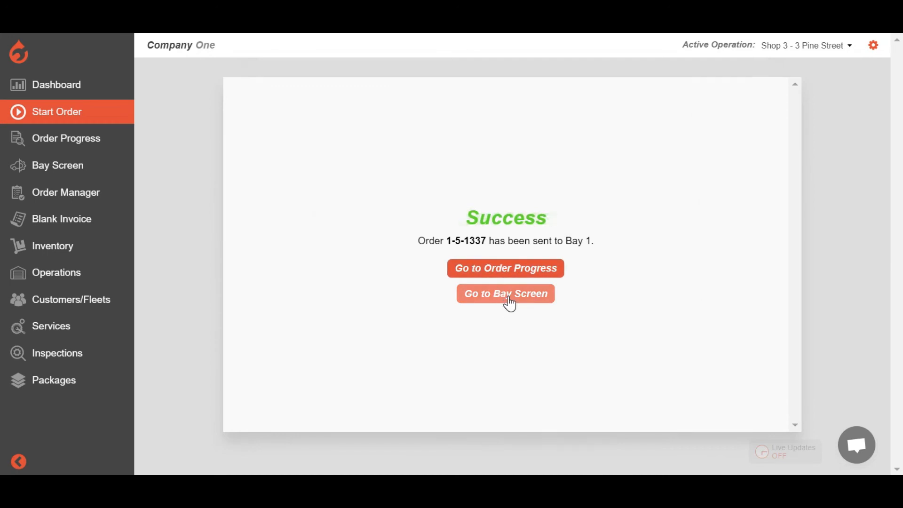
left_click(510, 295)
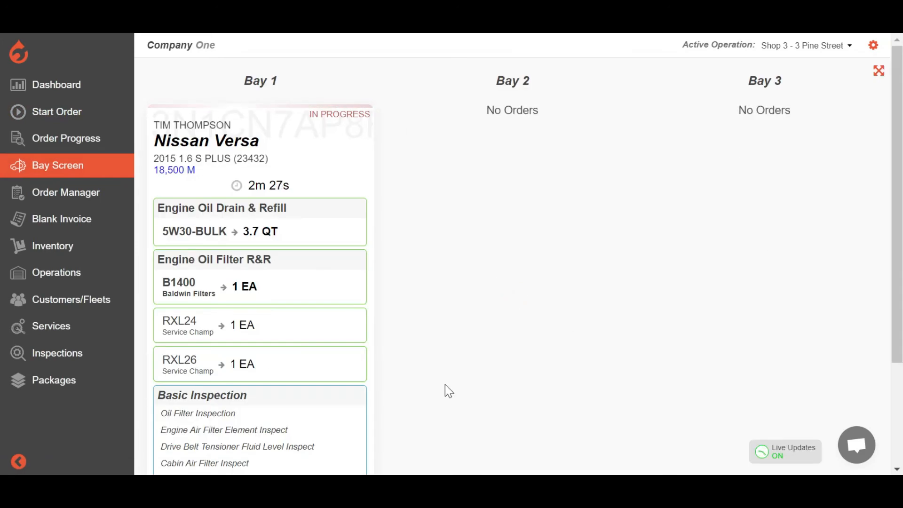
- Open the Nissan Versa order in Bay 1 for editing and bring up its Basic Inspection results form
left_click_drag(161, 125, 237, 143)
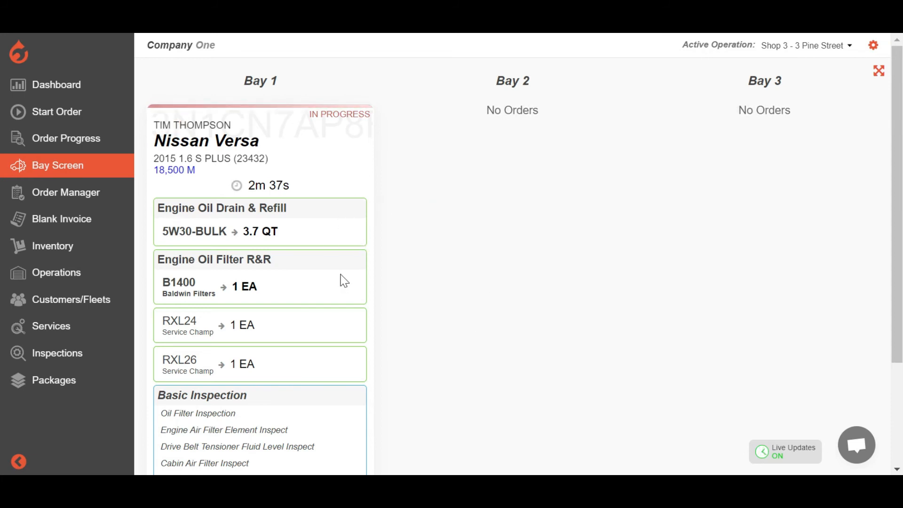
scroll(344, 281, "down", 2)
scroll(456, 324, "up", 2)
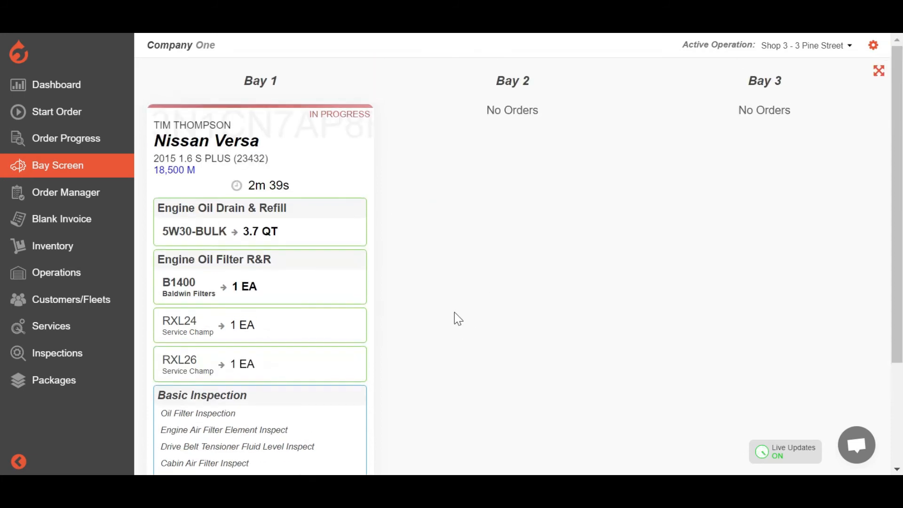
scroll(401, 270, "down", 2)
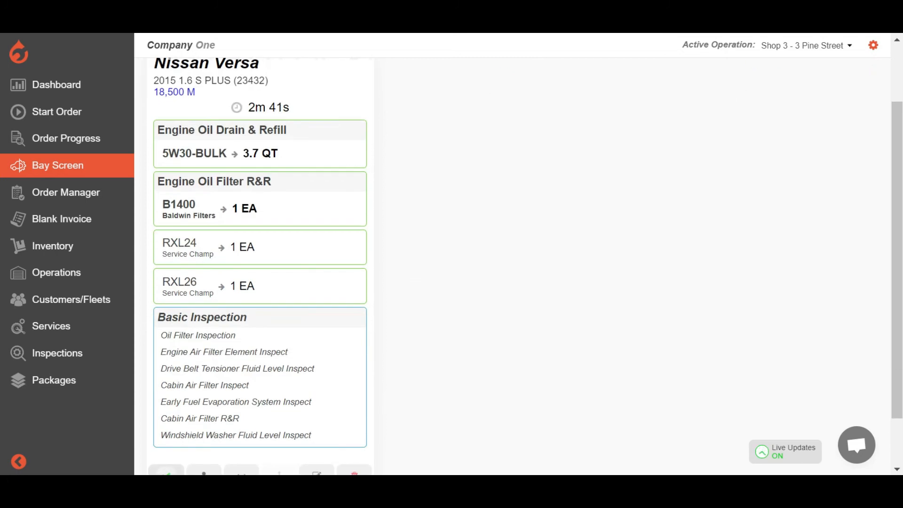
scroll(351, 179, "down", 2)
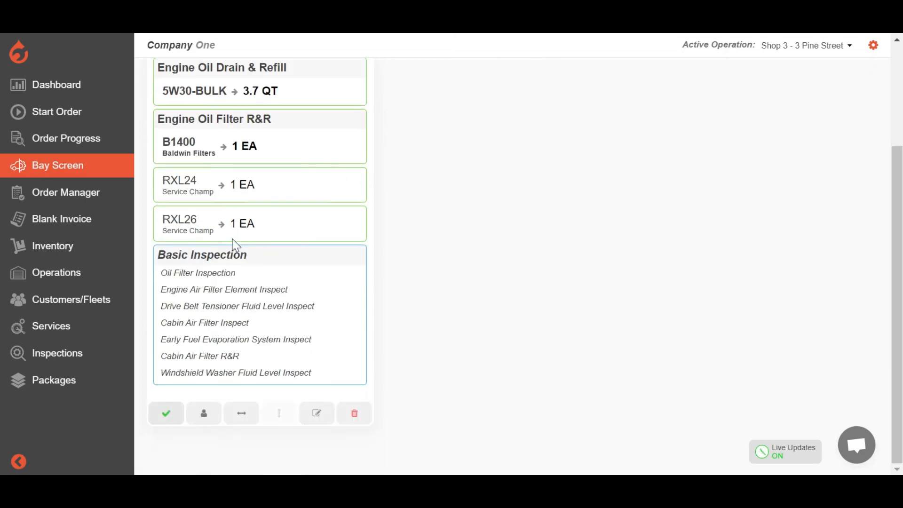
left_click(323, 416)
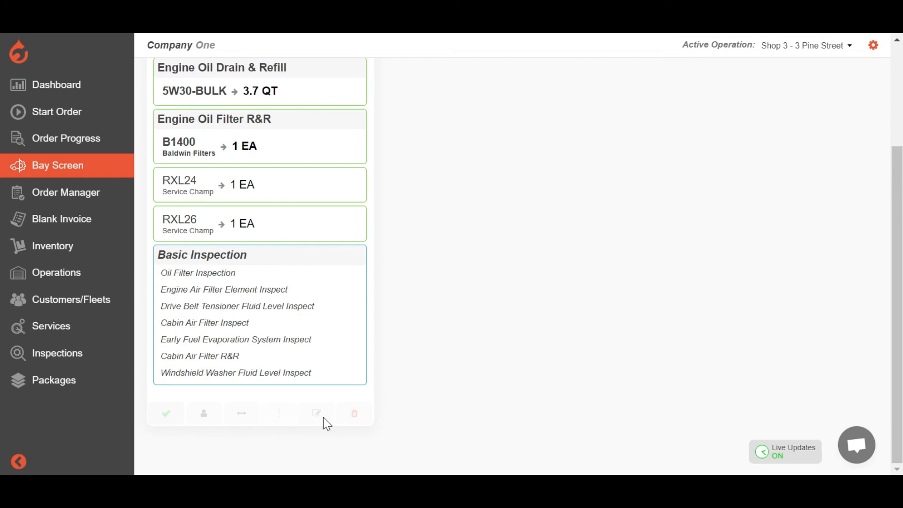
scroll(459, 238, "down", 8)
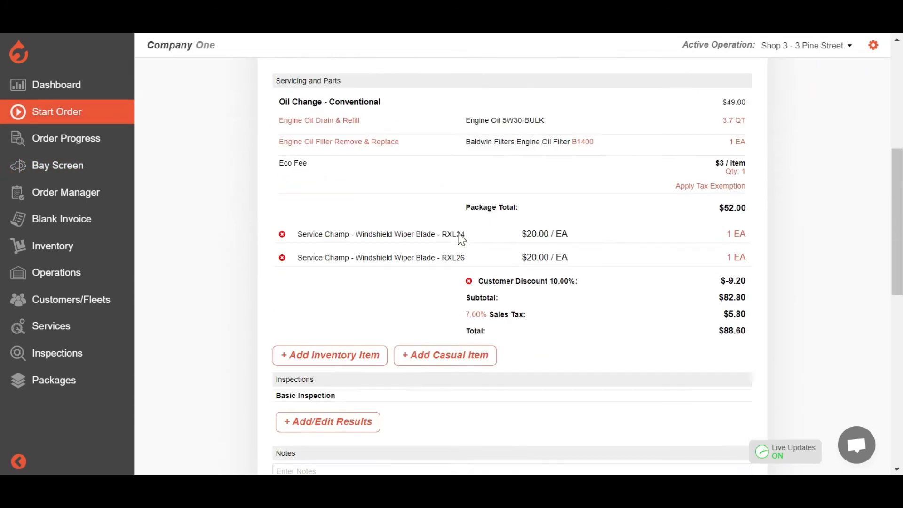
left_click(340, 354)
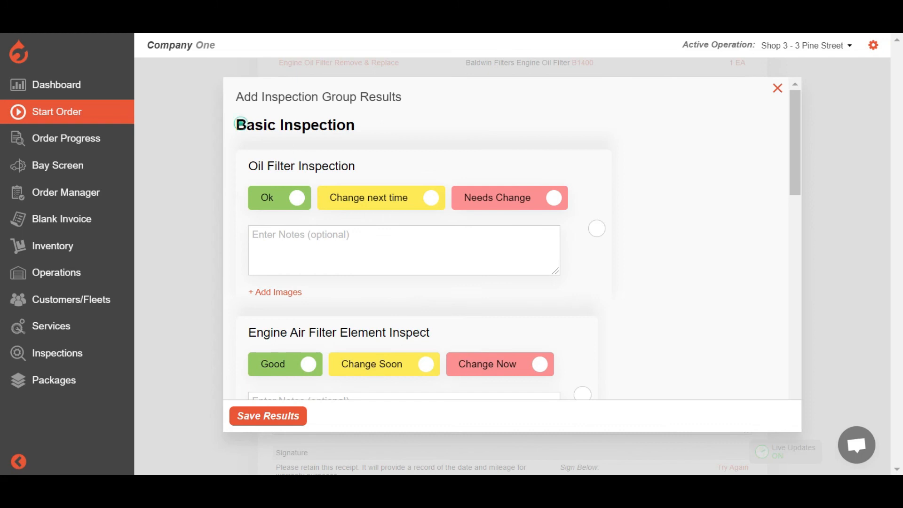
- Rate the Oil Filter Inspection Ok, the Engine Air Filter Element Change Soon and the Drive Belt Tensioner Fluid Level Ok
left_click_drag(240, 124, 373, 126)
left_click_drag(248, 166, 369, 171)
left_click(384, 164)
double_click(259, 200)
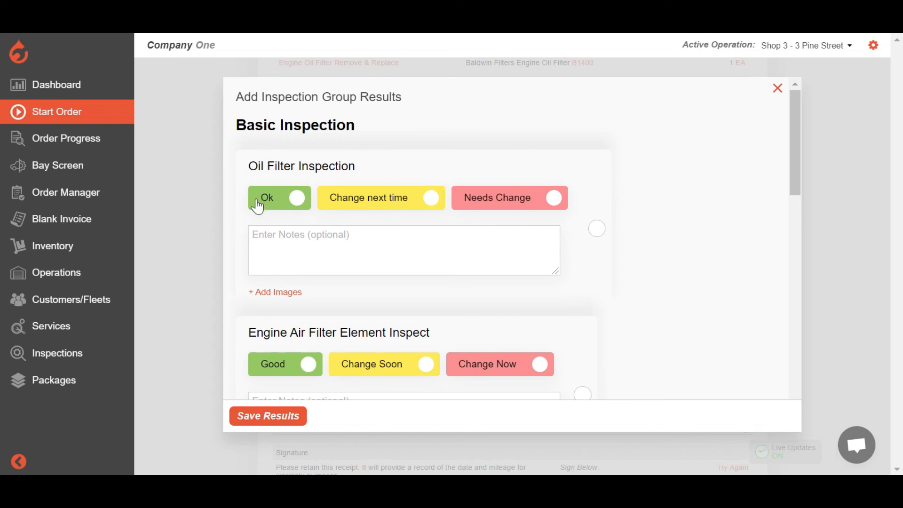
left_click(284, 205)
left_click_drag(330, 203, 410, 205)
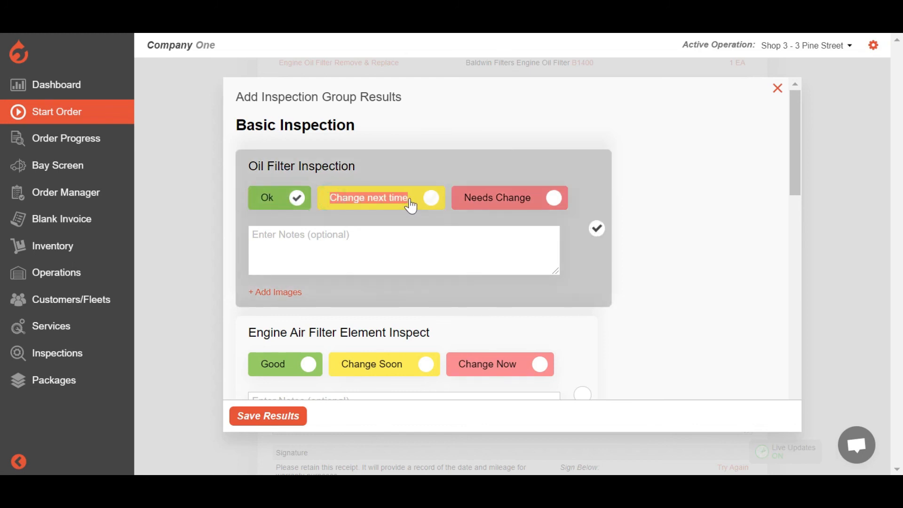
left_click(293, 200)
left_click(421, 197)
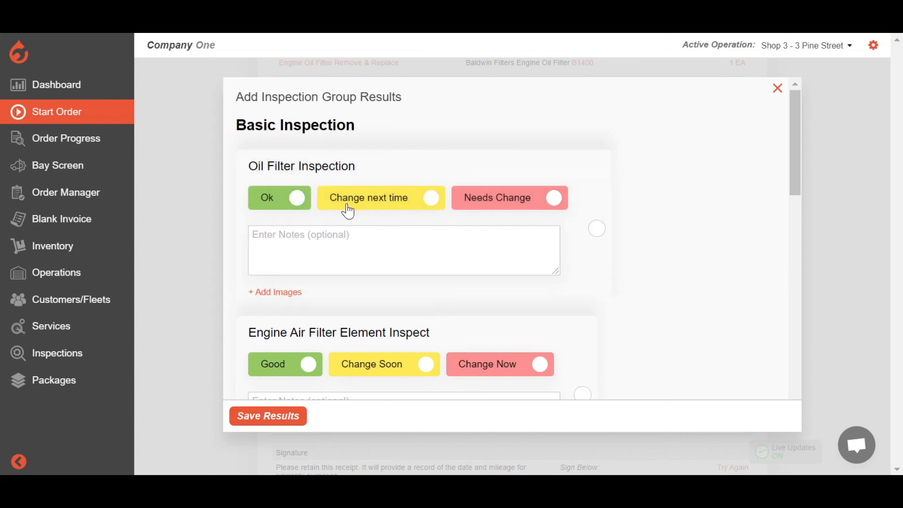
left_click(296, 201)
left_click(384, 216)
left_click(296, 149)
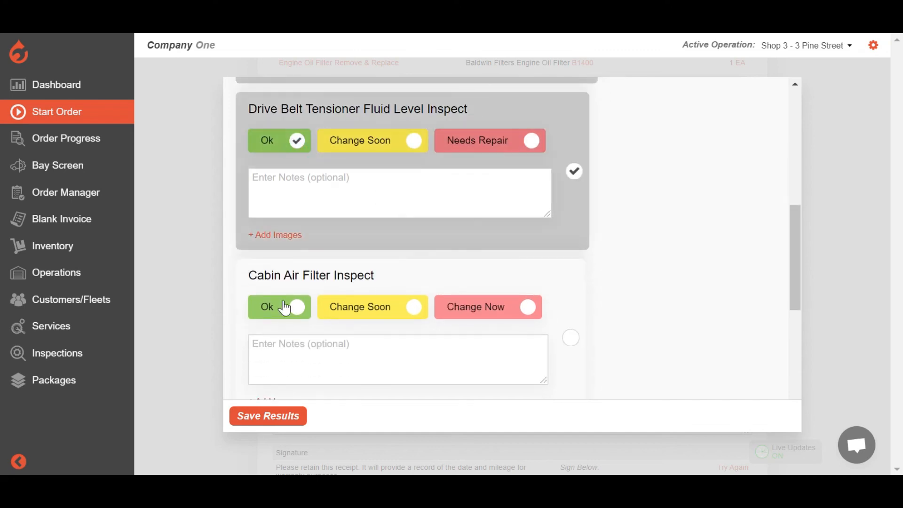
- Rate the Cabin Air Filter Ok with the note "add any notes here" and save the inspection results
left_click(285, 308)
type("add any notes here")
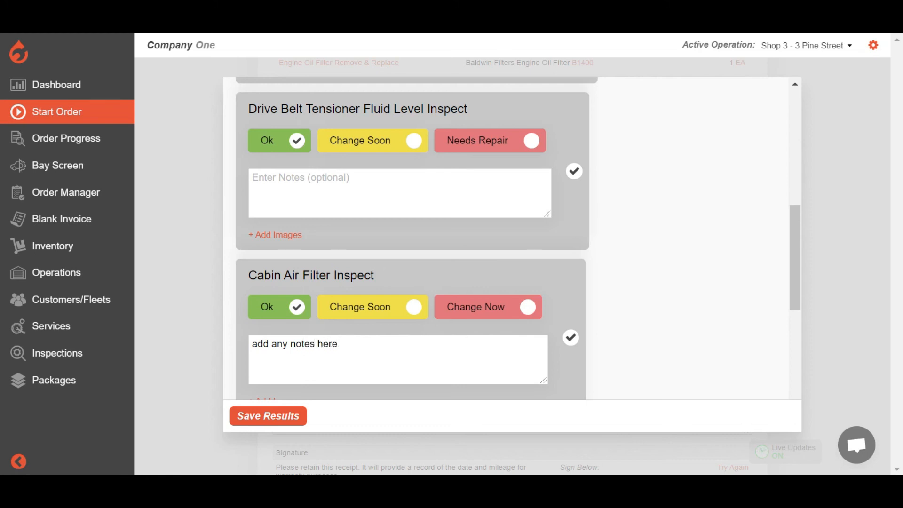
scroll(334, 352, "down", 2)
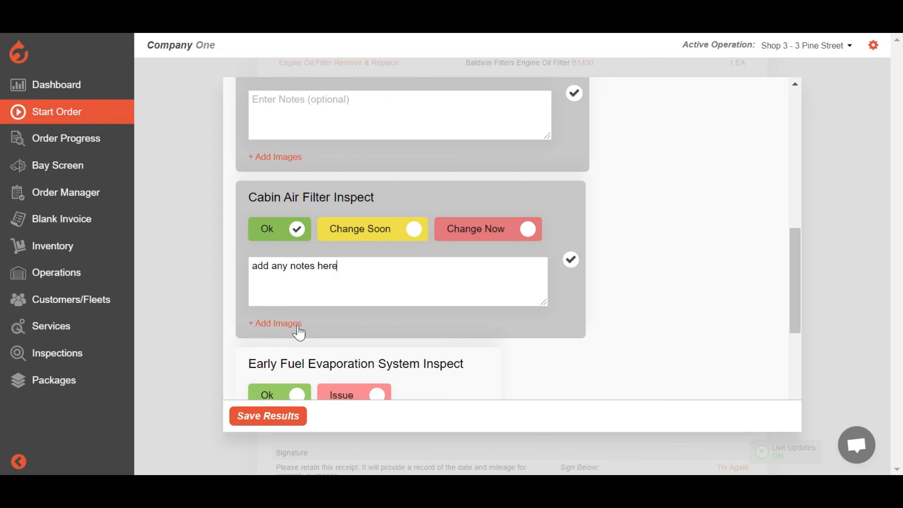
left_click(277, 416)
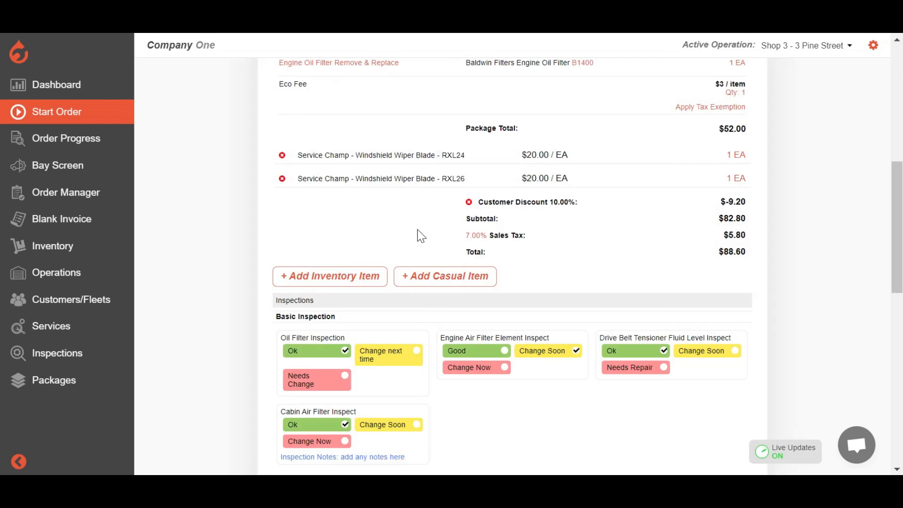
- Review the order's closing options and check the order on the Order Progress board and the bay screen
scroll(407, 242, "down", 12)
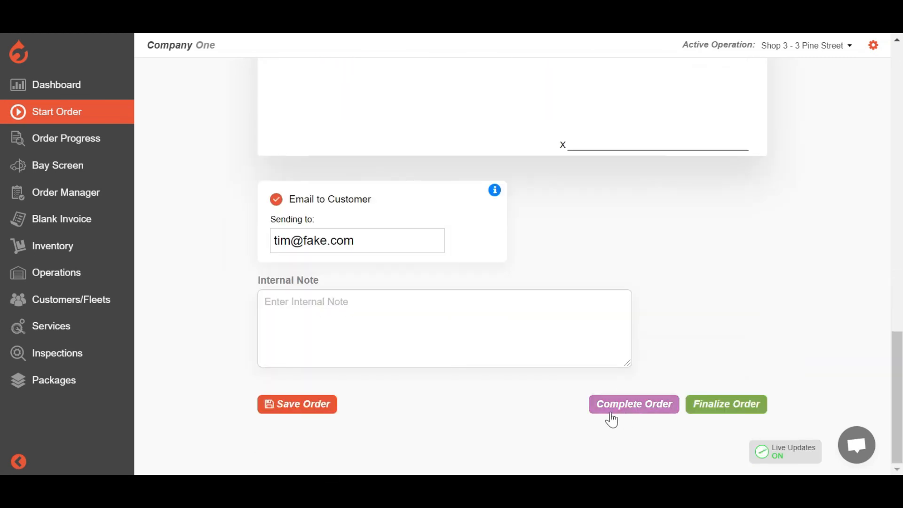
left_click(71, 139)
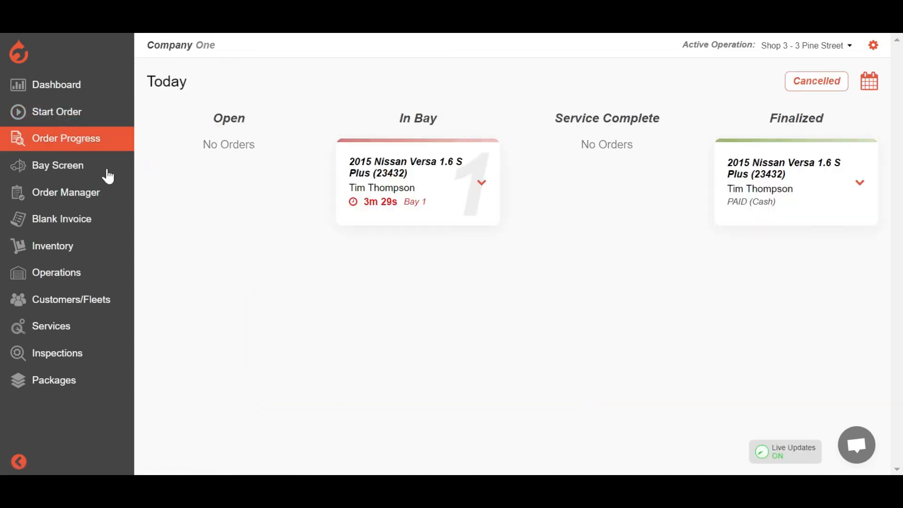
left_click(93, 172)
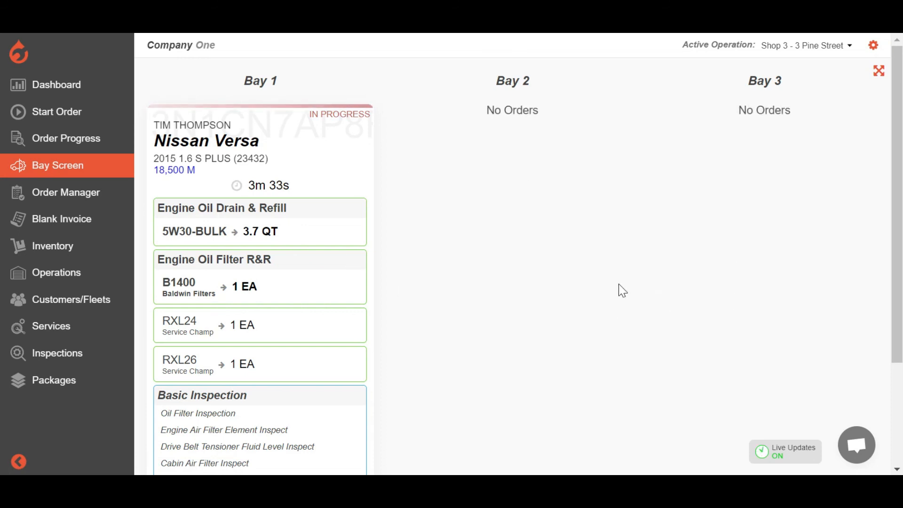
- Mark the Bay 1 Nissan Versa order as service complete from the Order Progress board
left_click(47, 140)
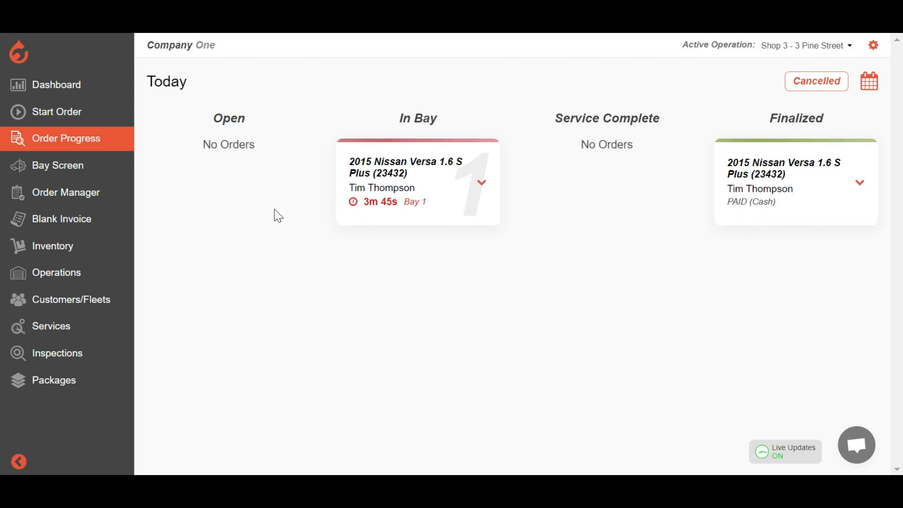
left_click(442, 182)
scroll(432, 186, "down", 1)
scroll(437, 188, "down", 1)
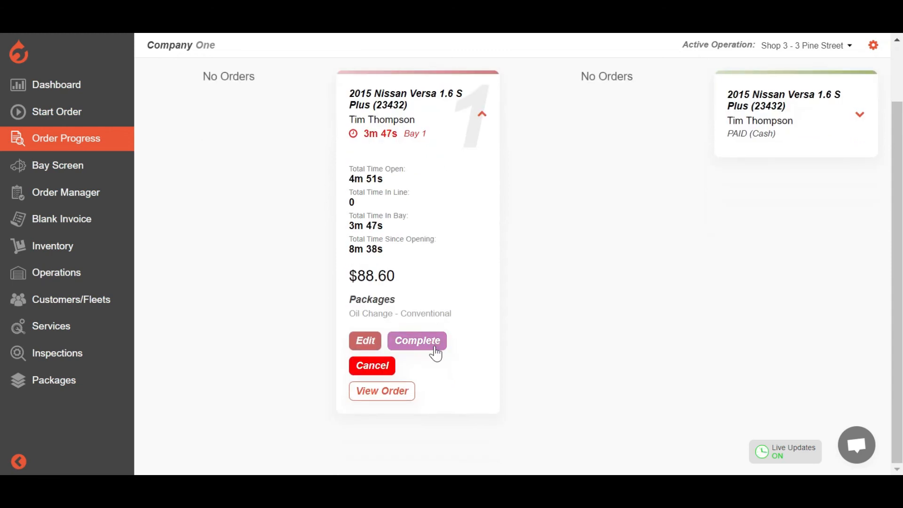
left_click(433, 374)
left_click(473, 274)
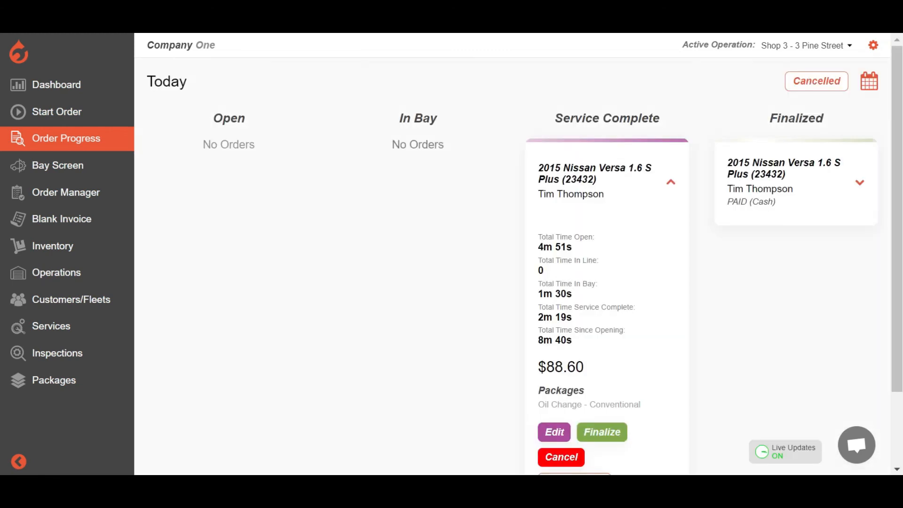
- Finalize the service-complete Nissan Versa order
scroll(625, 362, "down", 1)
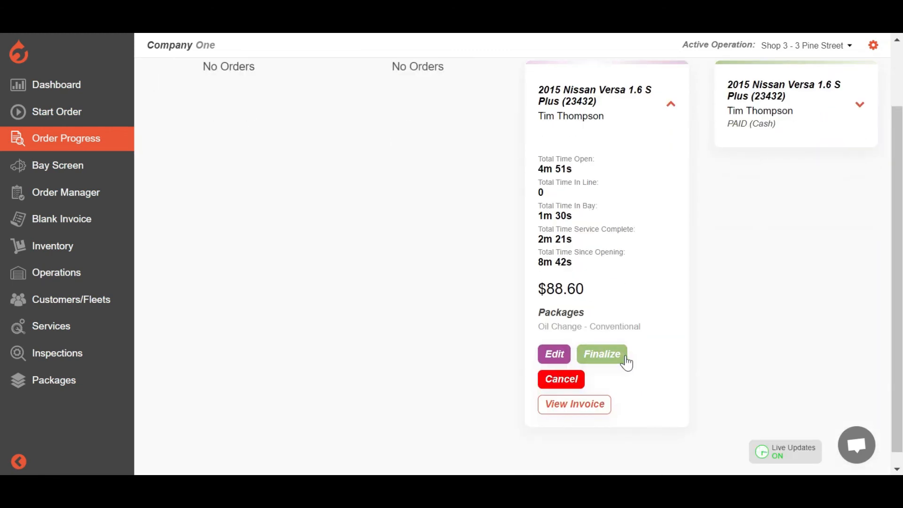
left_click(625, 359)
left_click(472, 275)
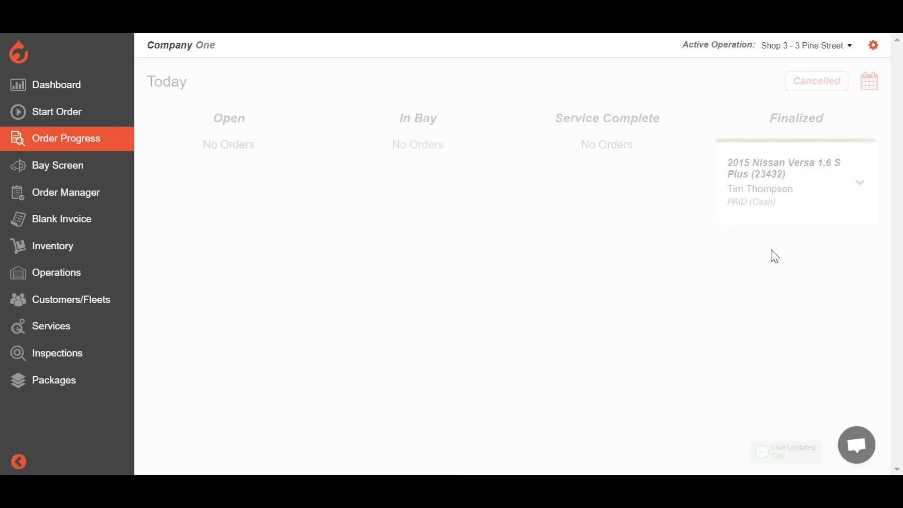
- Start the payment for the unpaid finalized Nissan Versa order with Cash as the payment type
left_click(809, 218)
scroll(800, 329, "down", 2)
left_click(760, 378)
left_click(522, 240)
left_click(512, 274)
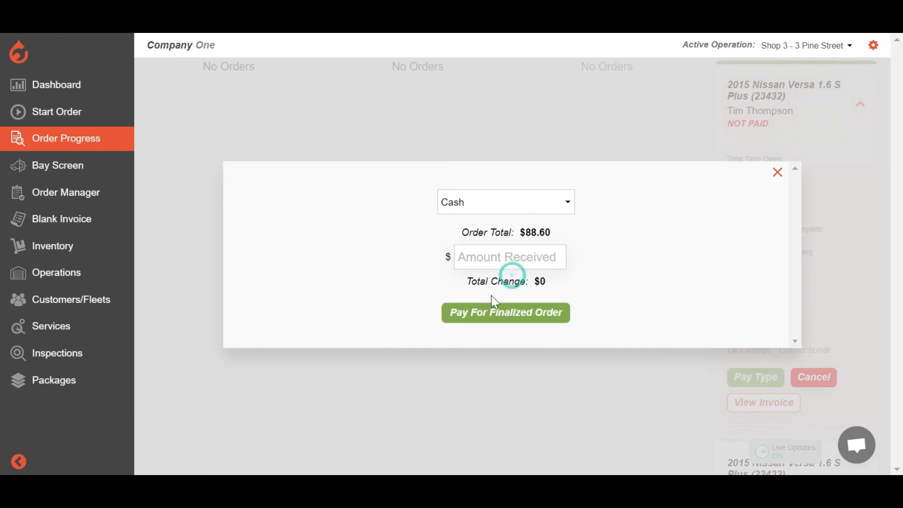